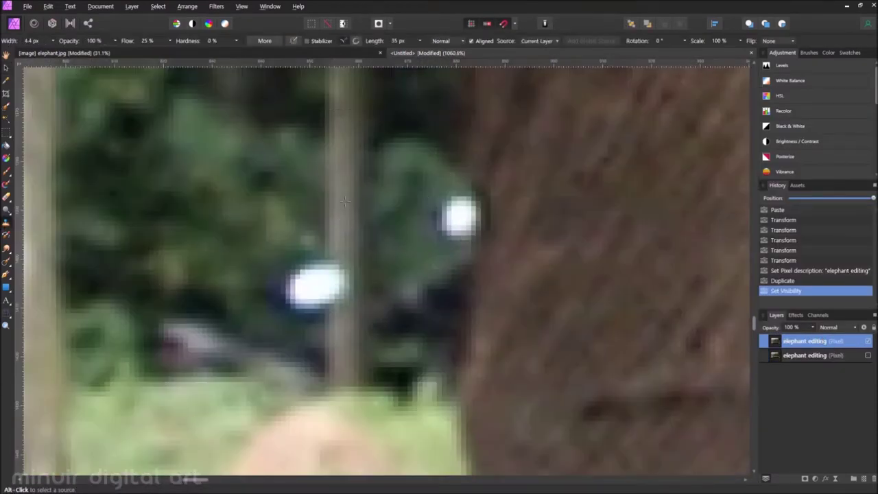
- Clone nearby foliage over the small bright white spots in the background
alt+click(345, 201)
drag(339, 261, 339, 269)
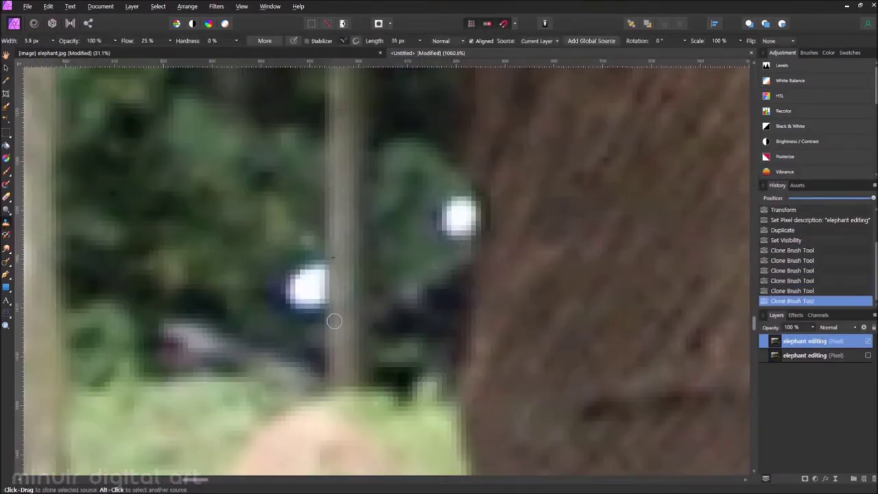
scroll(335, 181, down, 1)
drag(378, 217, 395, 218)
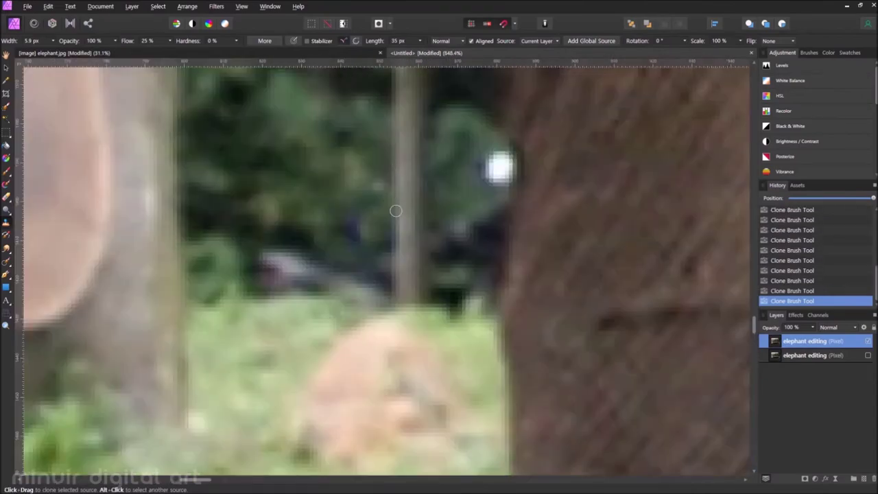
scroll(395, 204, down, 3)
scroll(396, 204, down, 5)
scroll(450, 261, up, 6)
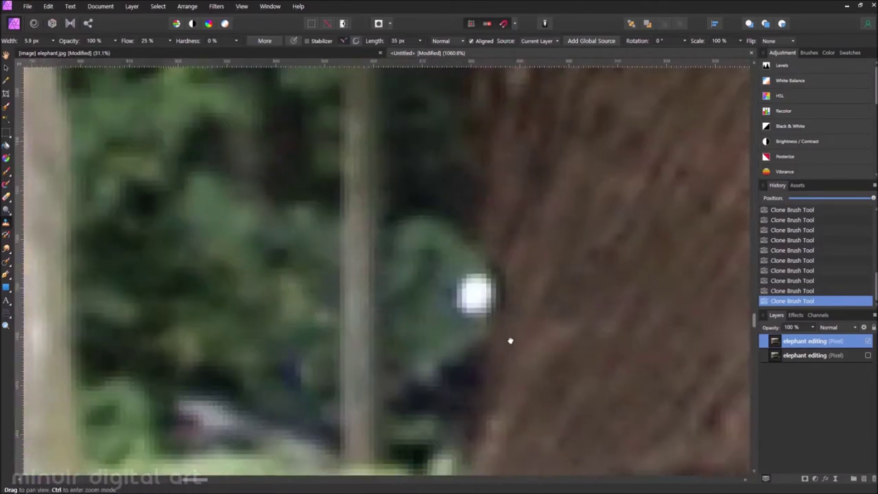
scroll(467, 261, down, 4)
scroll(470, 239, up, 5)
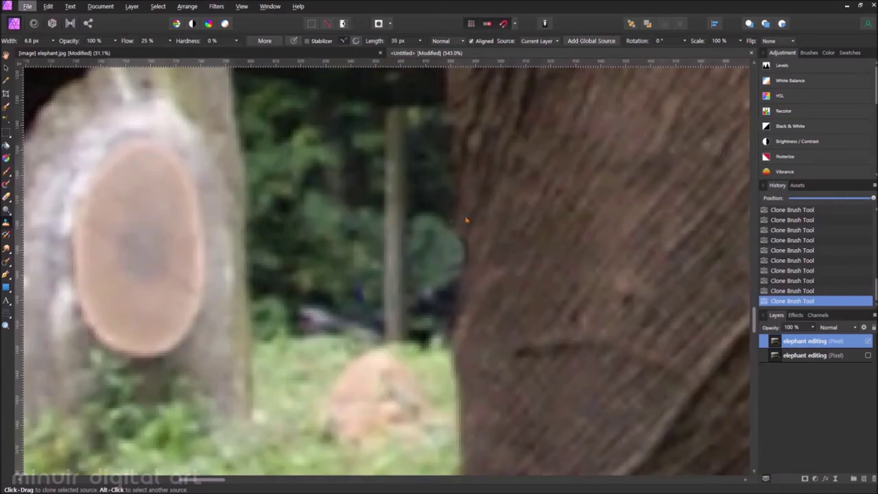
- Undo the last bad clone stroke and switch to the Inpainting Brush
key(ctrl+z)
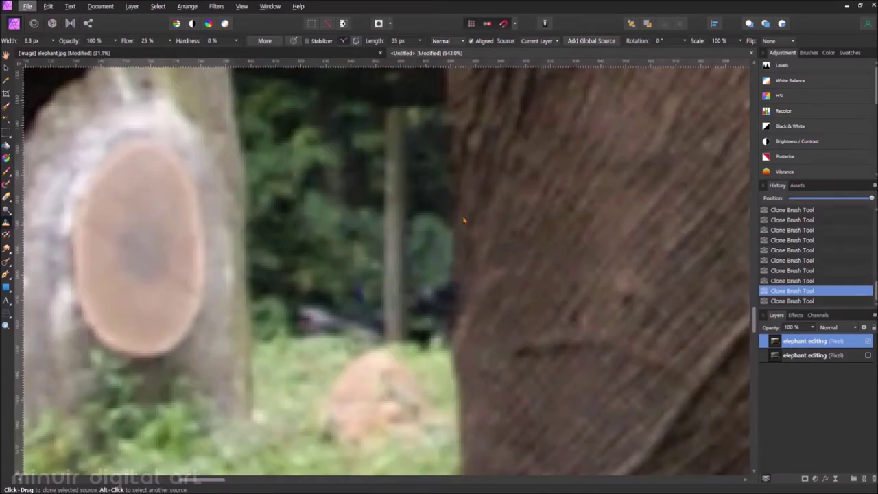
scroll(460, 219, down, 5)
scroll(481, 240, up, 2)
scroll(480, 240, up, 2)
click(6, 262)
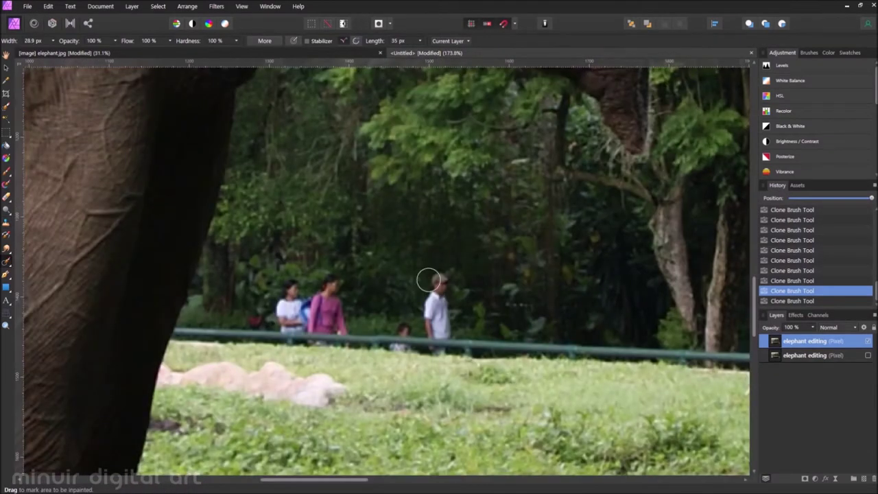
- Try an inpainting stroke over the background people, then undo it
scroll(431, 284, up, 1)
drag(360, 292, 415, 305)
key(ctrl+z)
scroll(481, 318, up, 3)
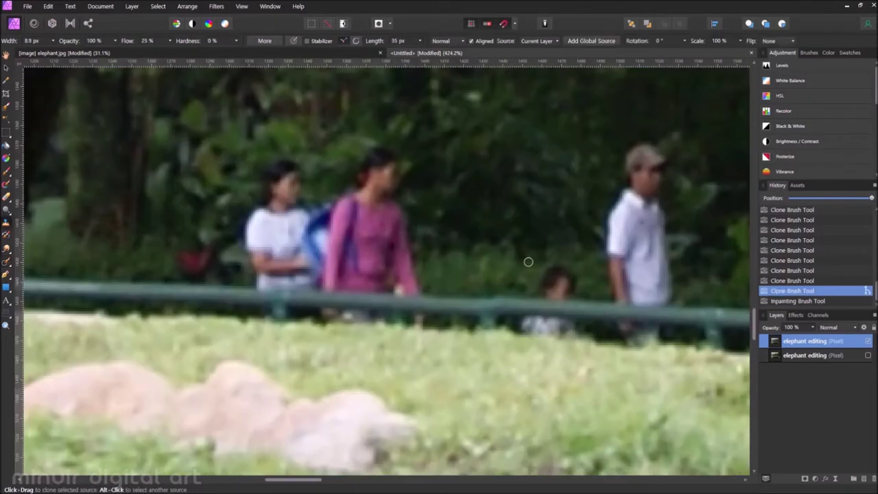
scroll(527, 261, up, 1)
- Paint a selection over the green rail around the child and invert it
key(w)
mouse_move(480, 313)
mouse_down()
mouse_move(608, 309)
mouse_move(516, 321)
mouse_move(530, 328)
mouse_up()
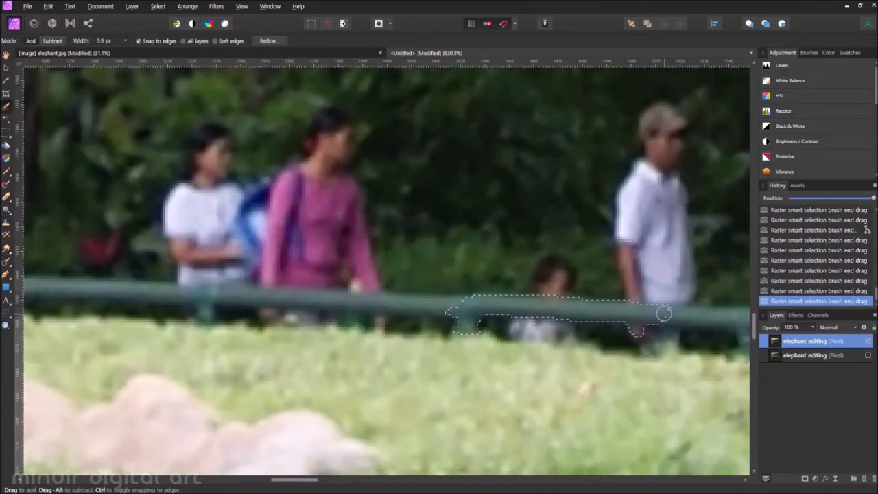
click(158, 6)
click(182, 41)
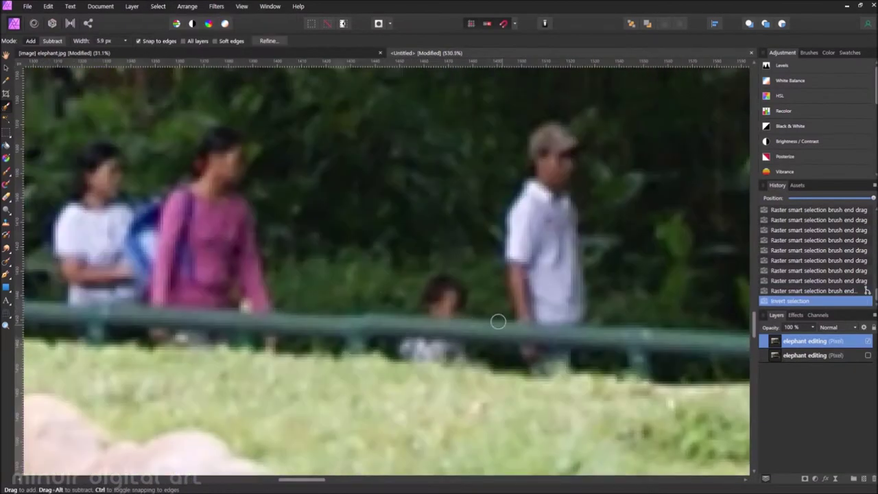
- Clone foliage over the child and the man in white with an enlarged brush
key(s)
alt+click(433, 280)
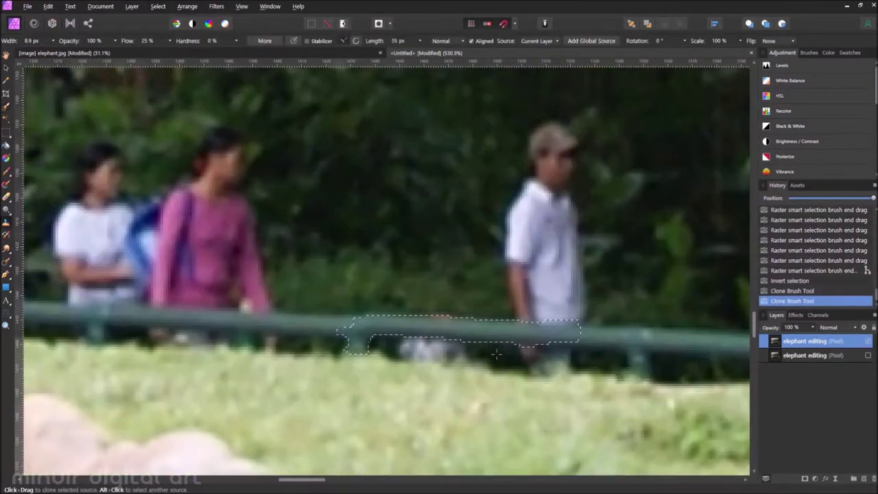
scroll(455, 339, down, 2)
drag(464, 344, 471, 351)
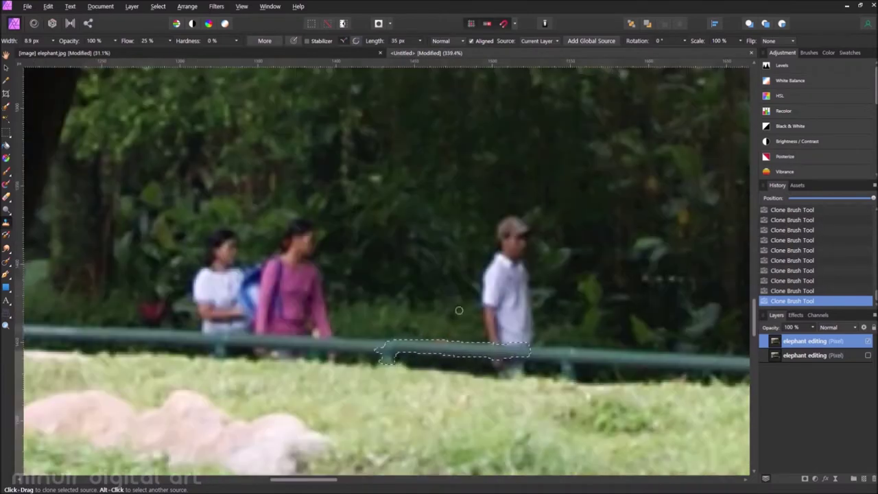
key(bracketright)
drag(511, 232, 502, 251)
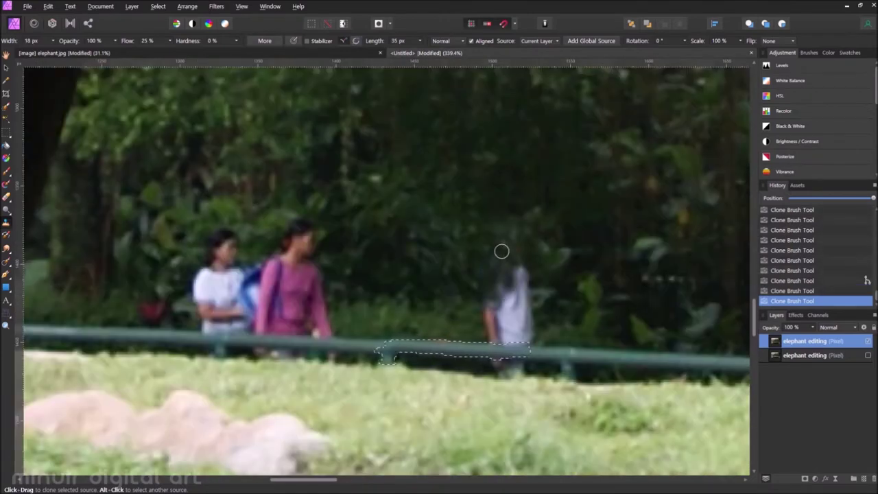
mouse_move(494, 309)
mouse_down()
mouse_move(494, 337)
mouse_move(512, 347)
mouse_up()
- Step back to the inverted selection and redo the cloning over the man's area
scroll(480, 350, up, 2)
scroll(519, 367, down, 5)
scroll(481, 343, up, 3)
scroll(433, 309, up, 3)
key(ctrl+shift+i)
drag(656, 315, 686, 317)
- Deselect the rail and touch up the cloned area next to it
key(ctrl+d)
scroll(655, 316, down, 5)
scroll(501, 347, up, 4)
drag(500, 347, 599, 293)
scroll(553, 302, down, 5)
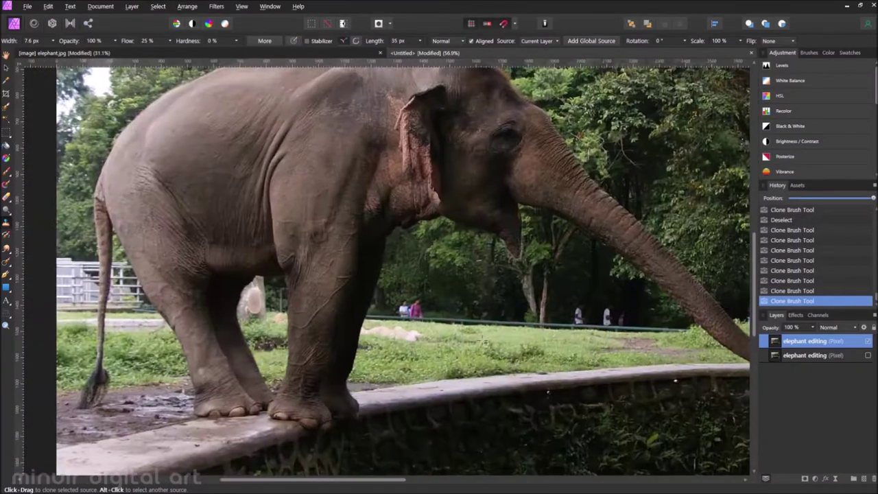
- Compare the last clone stroke by undoing and redoing it
scroll(446, 373, up, 5)
scroll(447, 373, down, 3)
scroll(629, 334, up, 2)
key(ctrl+z)
key(ctrl+shift+z)
scroll(630, 334, down, 2)
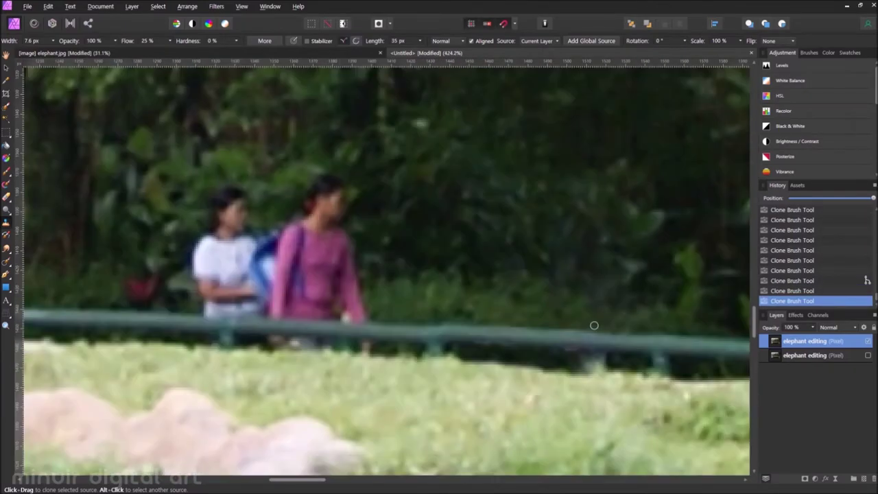
scroll(590, 329, down, 3)
scroll(582, 227, up, 2)
scroll(581, 222, up, 1)
scroll(582, 221, up, 4)
- Paint a selection over the rail beneath the two women and invert it
key(w)
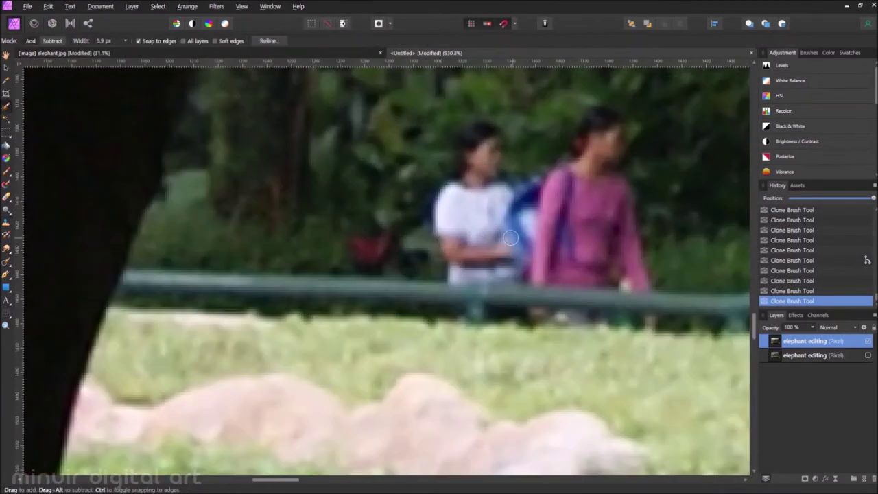
drag(453, 295, 664, 315)
scroll(664, 315, down, 2)
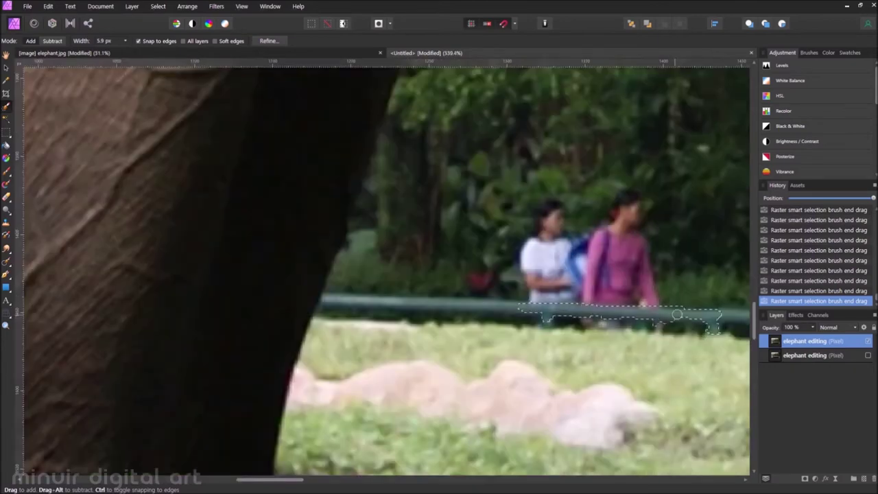
click(157, 6)
click(175, 43)
- Clone foliage over the two walking women behind the fence
key(s)
scroll(429, 255, down, 1)
mouse_move(429, 254)
mouse_down()
mouse_move(449, 308)
mouse_move(364, 308)
mouse_move(343, 278)
mouse_move(451, 286)
mouse_up()
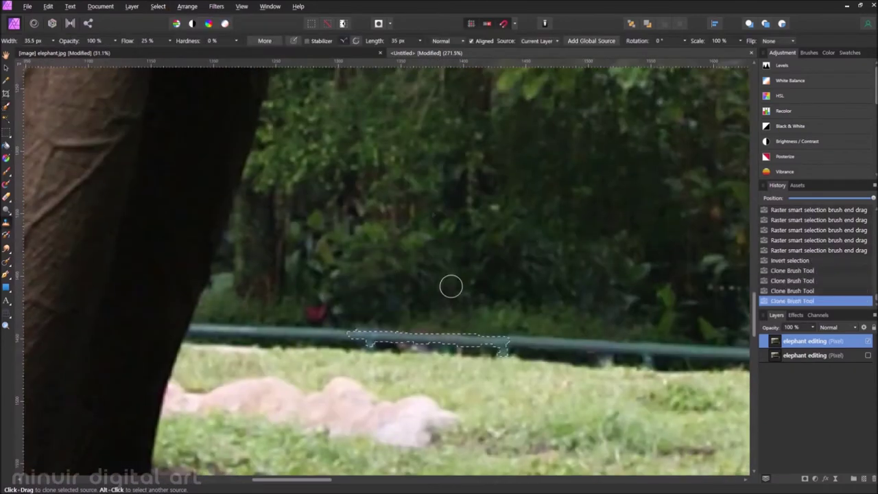
drag(309, 316, 420, 294)
scroll(419, 294, down, 5)
scroll(529, 364, up, 4)
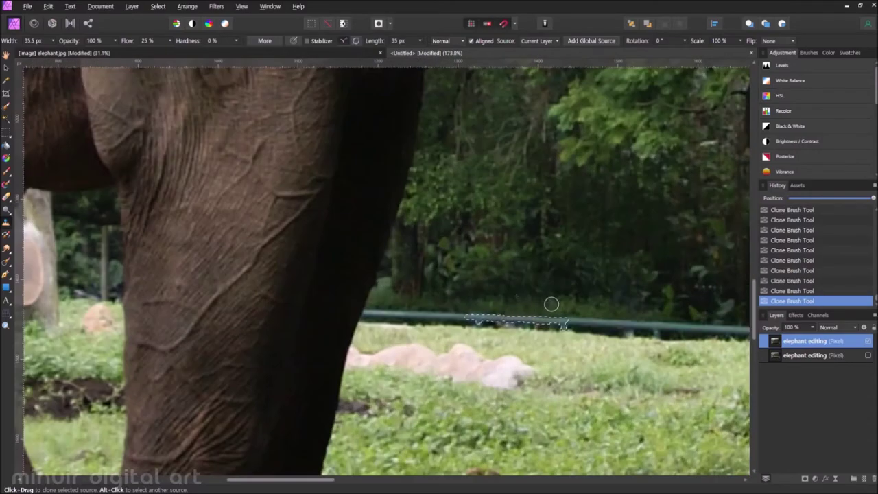
scroll(529, 364, up, 3)
scroll(529, 364, down, 5)
scroll(660, 262, up, 4)
- Patch leftover traces along the fence with cloned texture, then deselect
mouse_move(400, 246)
mouse_down()
mouse_move(313, 240)
mouse_move(365, 221)
mouse_up()
scroll(673, 251, down, 3)
scroll(578, 261, up, 4)
mouse_move(578, 261)
mouse_down()
mouse_move(512, 243)
mouse_move(122, 222)
mouse_up()
key(ctrl+d)
- Smooth the green rail into one unbroken bar with extra clone strokes
scroll(262, 170, down, 4)
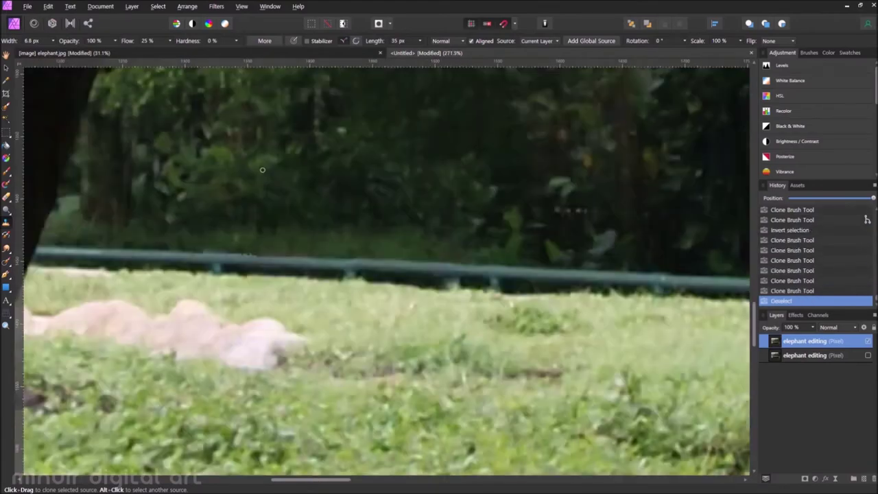
scroll(262, 169, up, 3)
click(254, 180)
scroll(269, 174, down, 2)
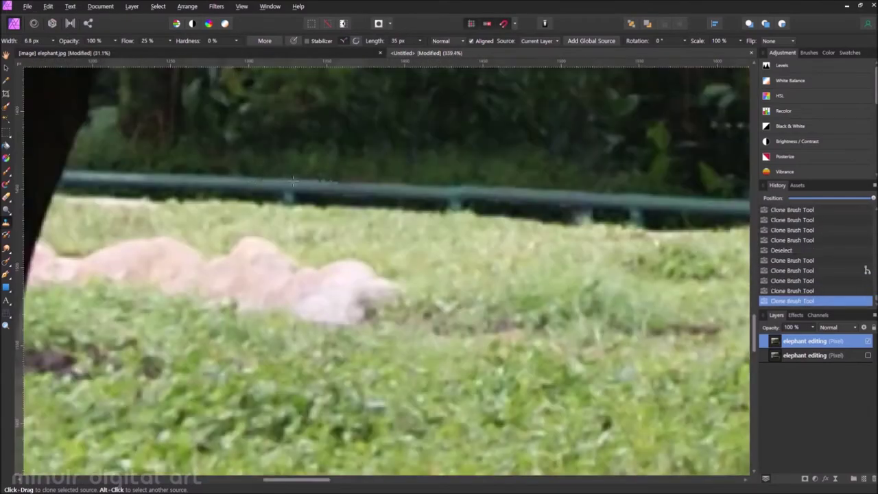
scroll(311, 178, up, 1)
drag(402, 167, 514, 170)
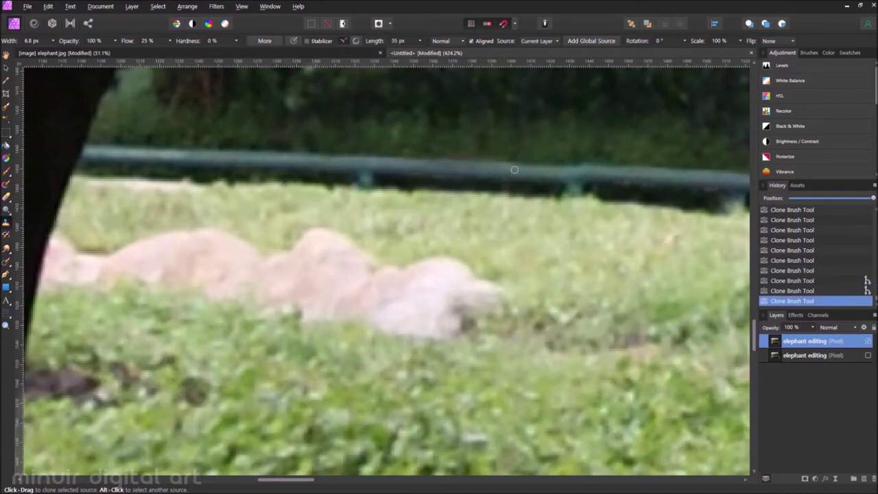
scroll(641, 195, down, 1)
scroll(582, 170, down, 3)
scroll(464, 179, up, 3)
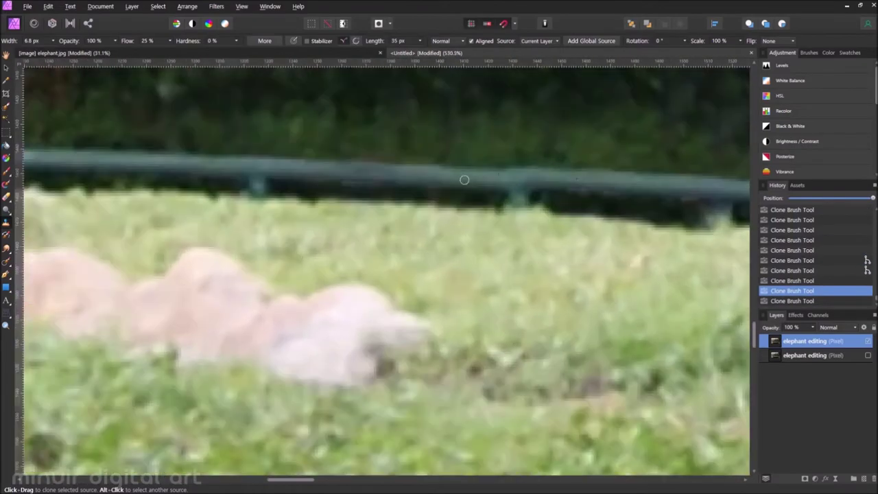
drag(464, 178, 508, 171)
scroll(665, 171, down, 3)
scroll(665, 172, up, 4)
scroll(541, 198, down, 4)
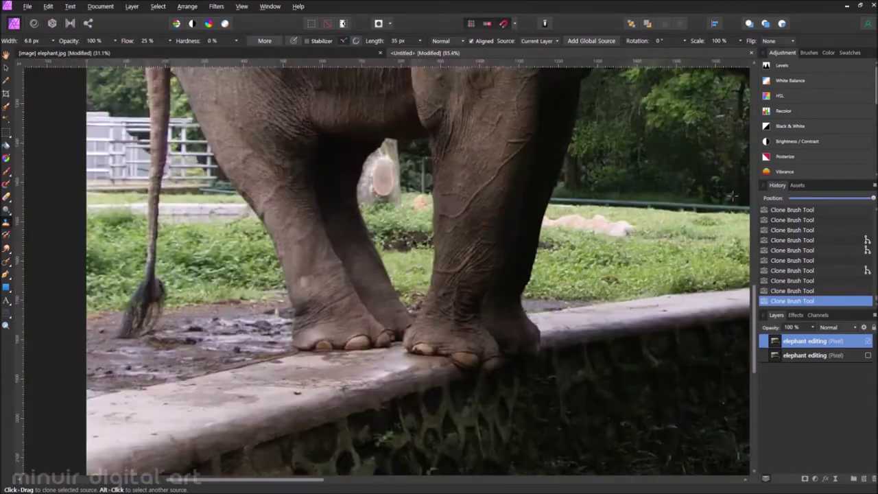
- Clone away the small figure right of the walkers and the second walker
scroll(541, 198, up, 3)
scroll(376, 381, up, 3)
drag(573, 321, 588, 337)
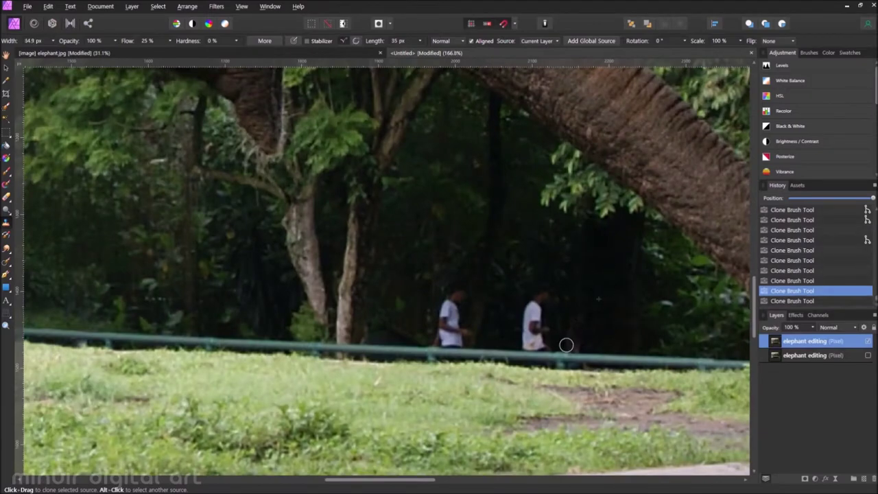
scroll(588, 336, up, 4)
scroll(565, 319, down, 2)
scroll(551, 329, down, 2)
drag(511, 275, 499, 304)
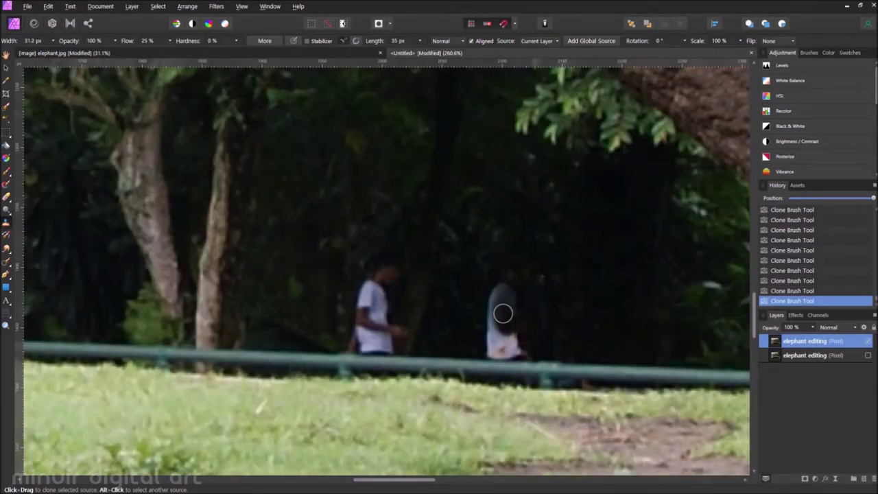
scroll(489, 333, up, 2)
- Clone out the small white figure, the walker's head and the figure by the railing
drag(521, 381, 535, 398)
scroll(535, 398, down, 2)
scroll(450, 300, down, 1)
mouse_move(450, 300)
mouse_down()
mouse_move(444, 276)
mouse_move(464, 341)
mouse_up()
scroll(473, 347, up, 3)
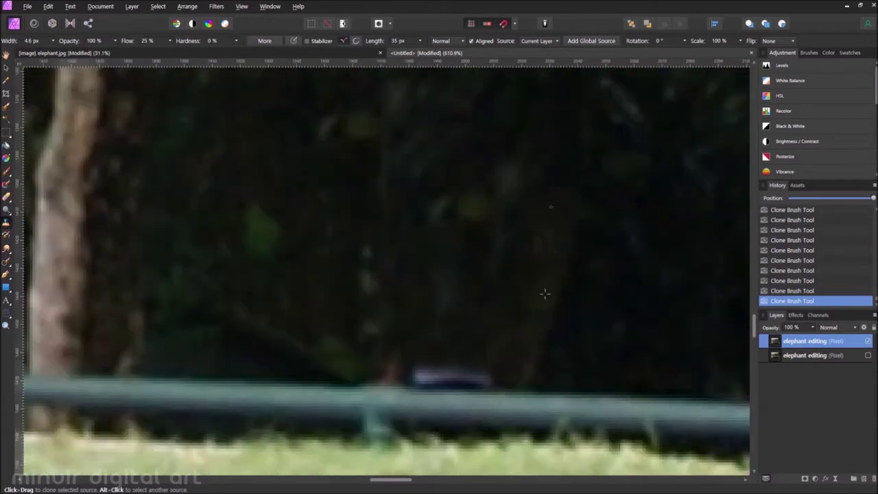
drag(423, 379, 431, 385)
scroll(478, 371, down, 2)
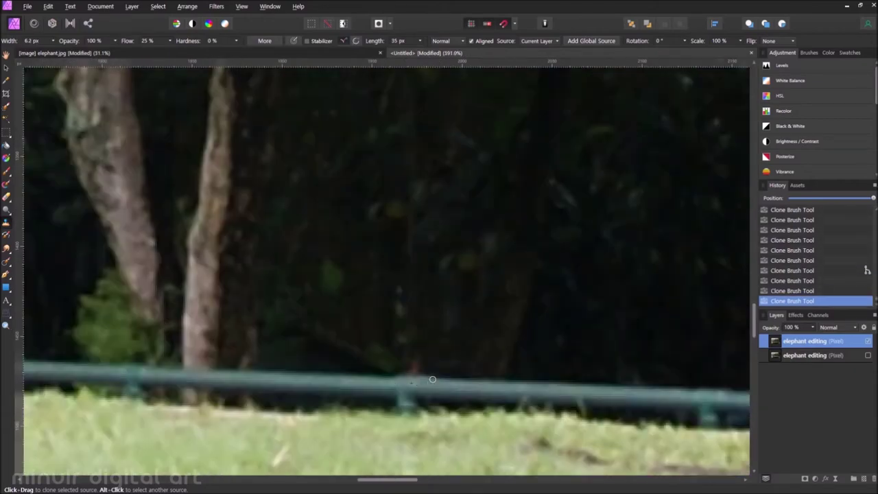
scroll(496, 388, down, 1)
scroll(491, 370, down, 1)
scroll(482, 345, up, 3)
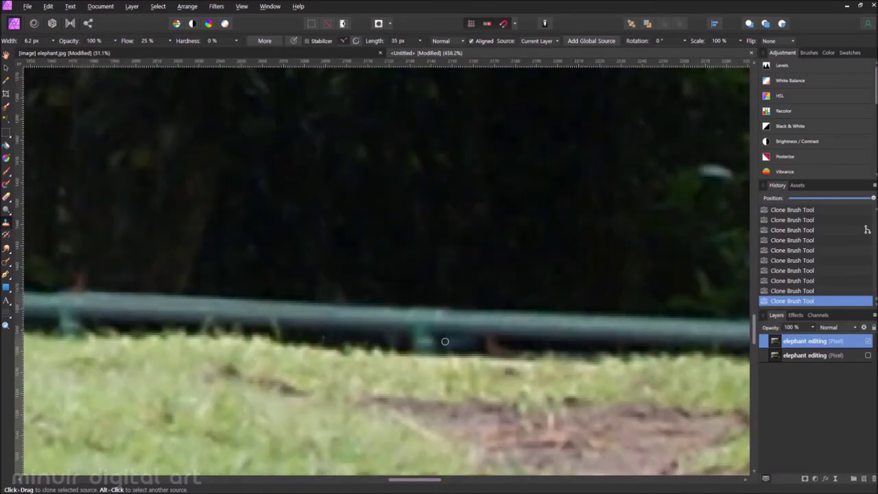
scroll(474, 290, up, 1)
scroll(545, 285, down, 8)
scroll(464, 329, up, 4)
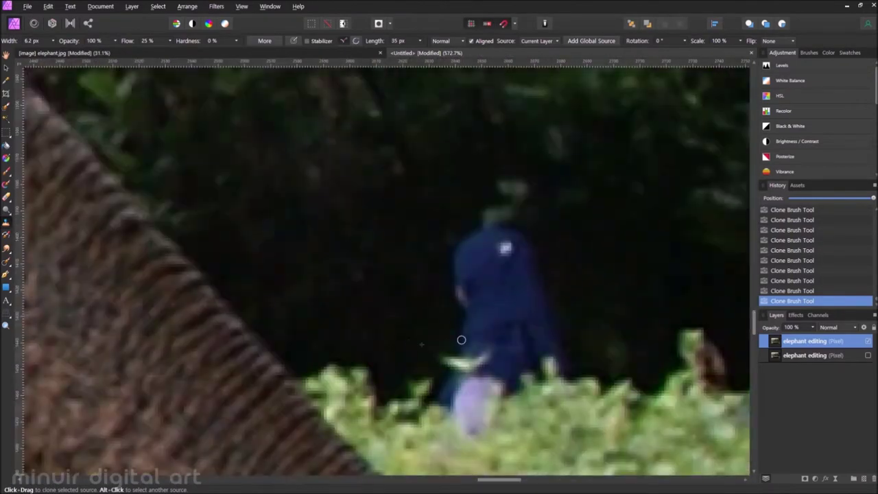
scroll(442, 234, up, 2)
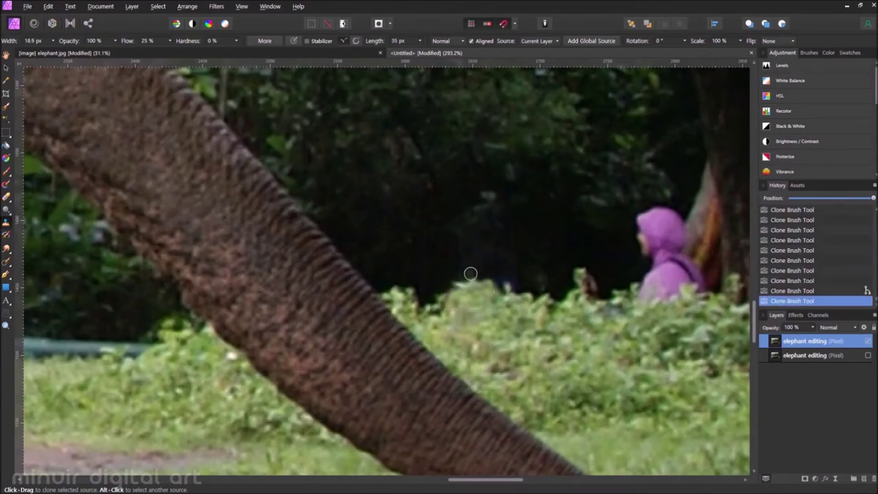
- With a smaller brush, clone background over the pink hood and the tree-base patch
scroll(474, 275, down, 1)
scroll(610, 383, up, 2)
key(bracketleft)
key(bracketleft)
mouse_move(549, 236)
mouse_down()
mouse_move(560, 226)
mouse_move(612, 289)
mouse_move(549, 323)
mouse_up()
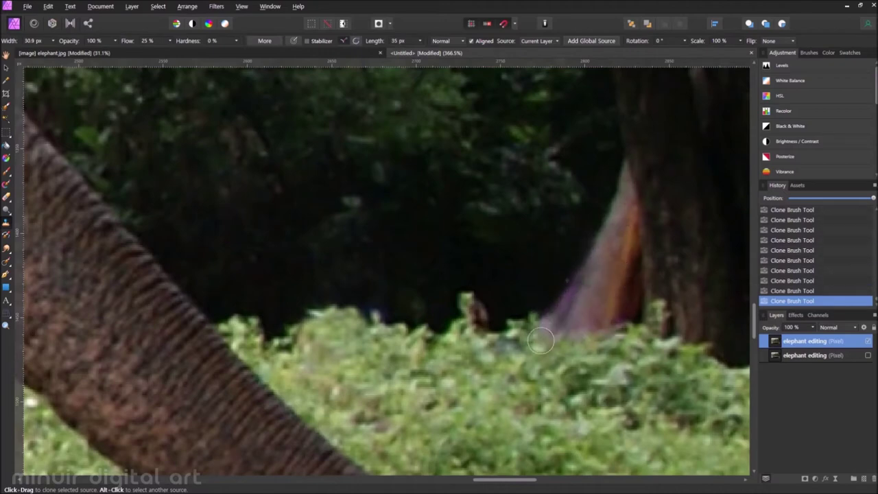
mouse_move(603, 309)
mouse_down()
mouse_move(548, 295)
mouse_move(540, 329)
mouse_move(604, 309)
mouse_move(609, 214)
mouse_up()
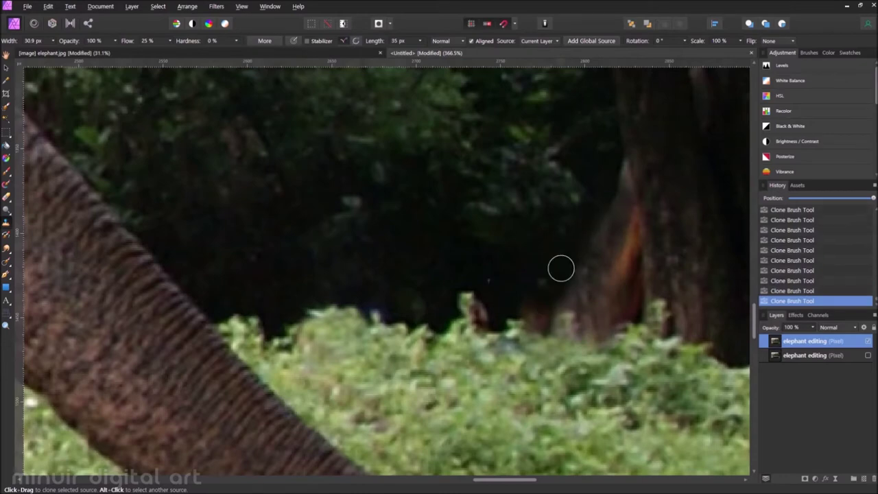
drag(559, 312, 532, 336)
scroll(570, 332, down, 8)
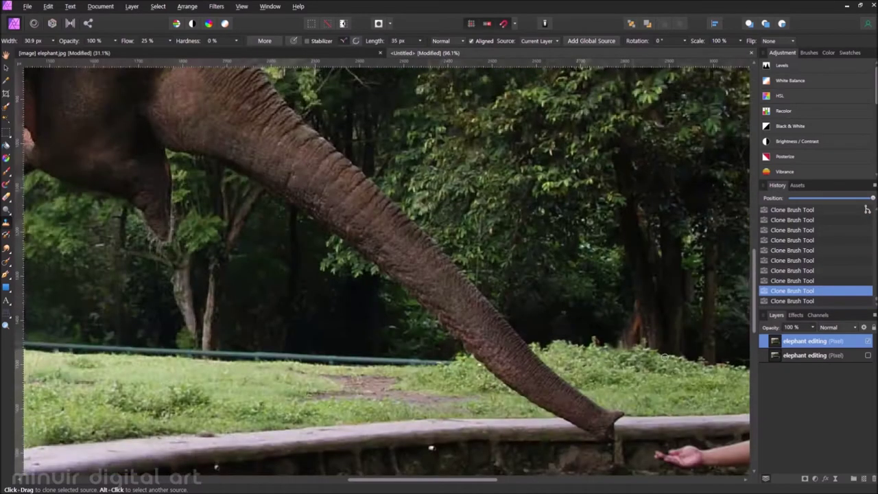
- Clone over the orange streak on the trunk, comparing the result with undo and redo
scroll(614, 310, up, 6)
drag(723, 280, 576, 361)
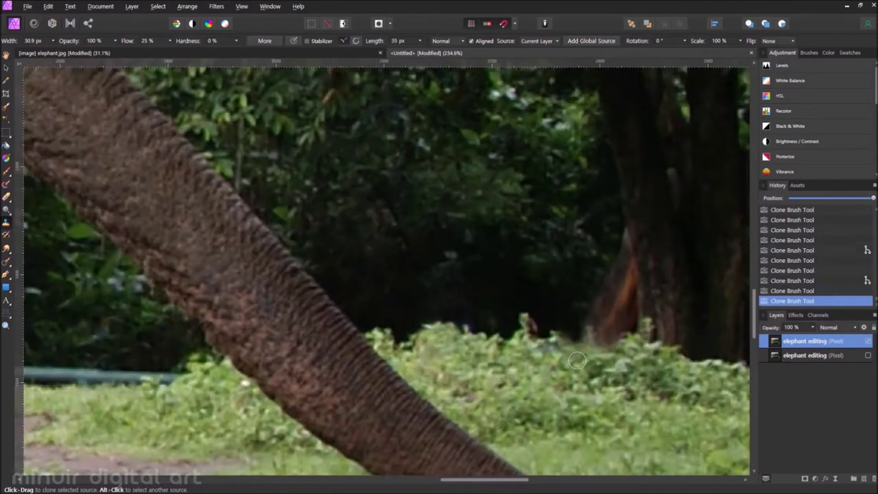
scroll(567, 320, down, 8)
scroll(641, 221, up, 7)
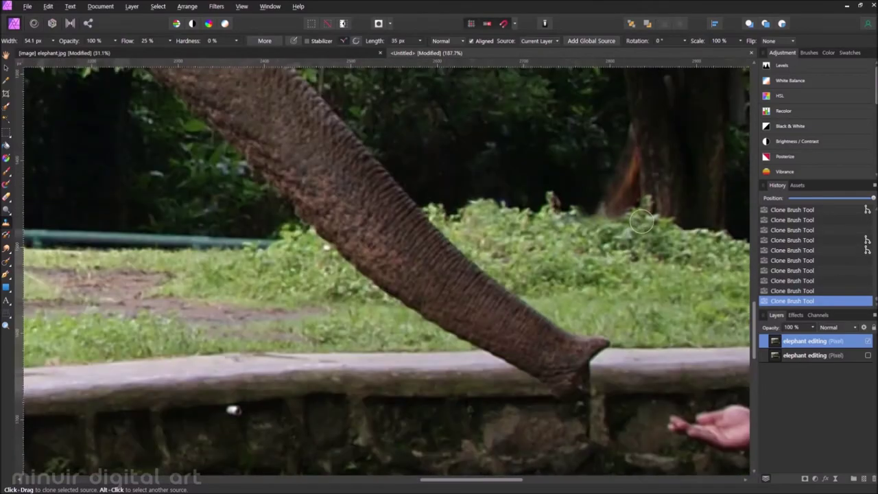
scroll(612, 209, down, 3)
scroll(589, 271, up, 1)
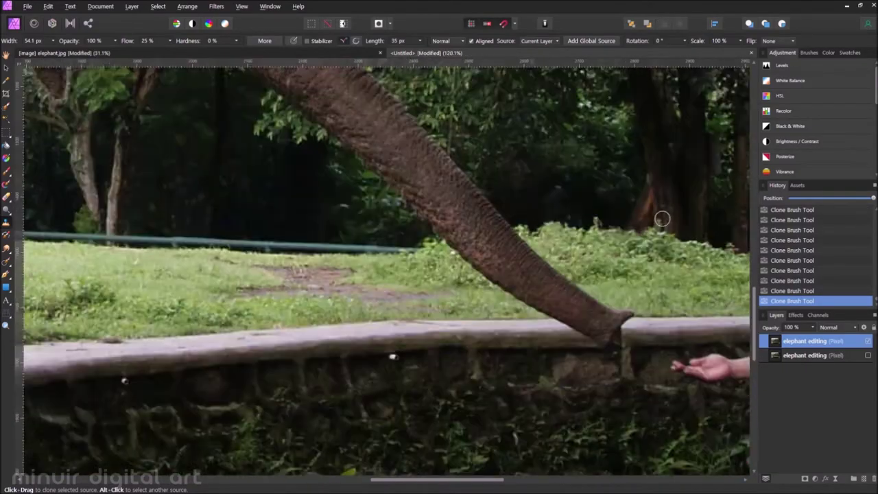
scroll(579, 227, up, 3)
key(ctrl+z)
scroll(580, 222, up, 1)
key(ctrl+shift+z)
- Paint a selection over a patch of hedge grass near the tree trunk
scroll(580, 222, down, 2)
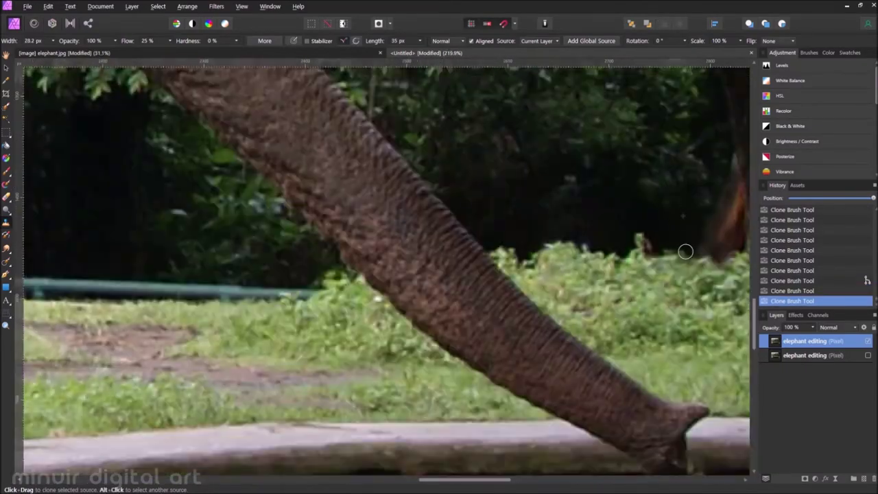
scroll(549, 240, down, 2)
scroll(494, 260, down, 3)
scroll(447, 278, down, 2)
scroll(447, 278, up, 1)
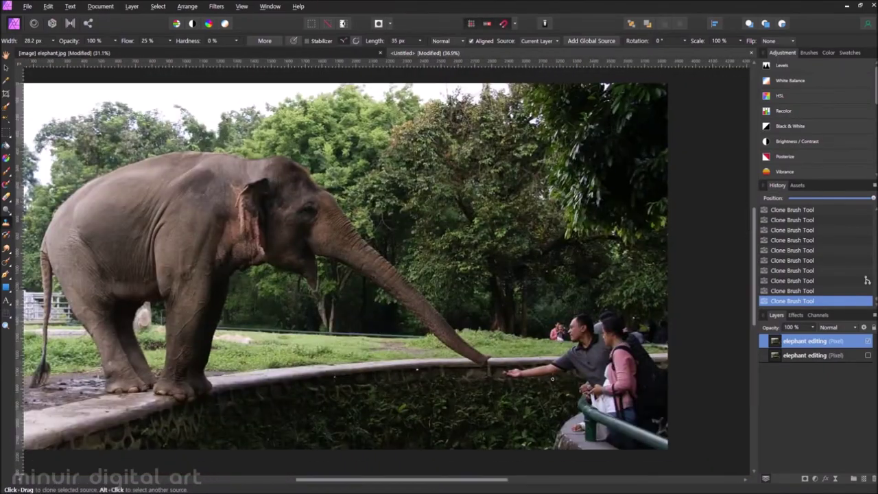
scroll(447, 278, up, 2)
scroll(447, 278, up, 2)
key(w)
mouse_move(356, 302)
mouse_down()
mouse_move(412, 289)
mouse_move(322, 309)
mouse_up()
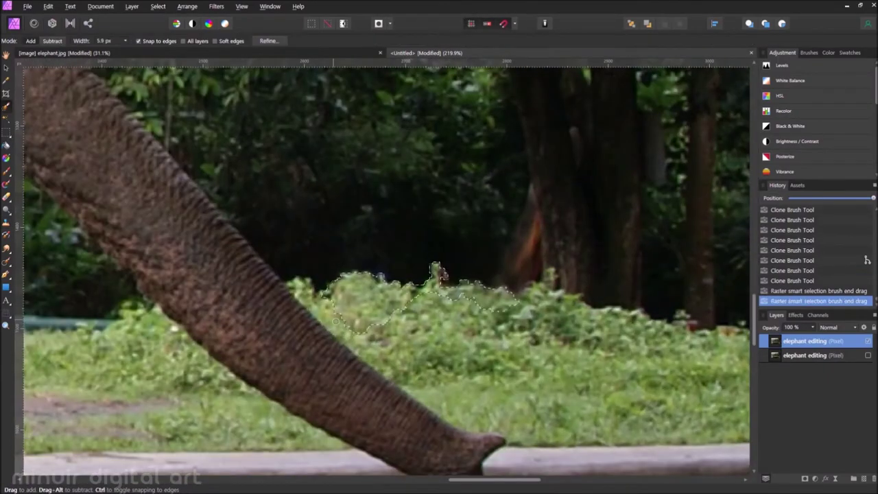
- Patch the hedge with a copied, horizontally flipped grass piece moved right, then merge it down
key(ctrl+c)
key(ctrl+v)
key(ctrl+d)
mouse_move(482, 305)
mouse_down()
mouse_move(542, 305)
mouse_move(590, 285)
mouse_move(597, 295)
mouse_move(585, 281)
mouse_up()
key(e)
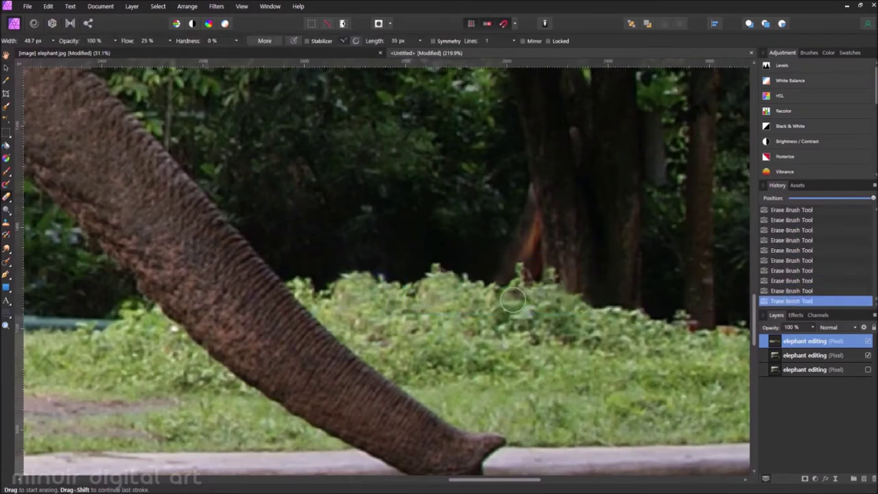
key(v)
drag(516, 302, 510, 294)
key(ctrl+e)
- Extend the grass selection, paste a second copy to the right, and erase its edges
key(w)
drag(381, 277, 343, 330)
key(ctrl+c)
key(ctrl+v)
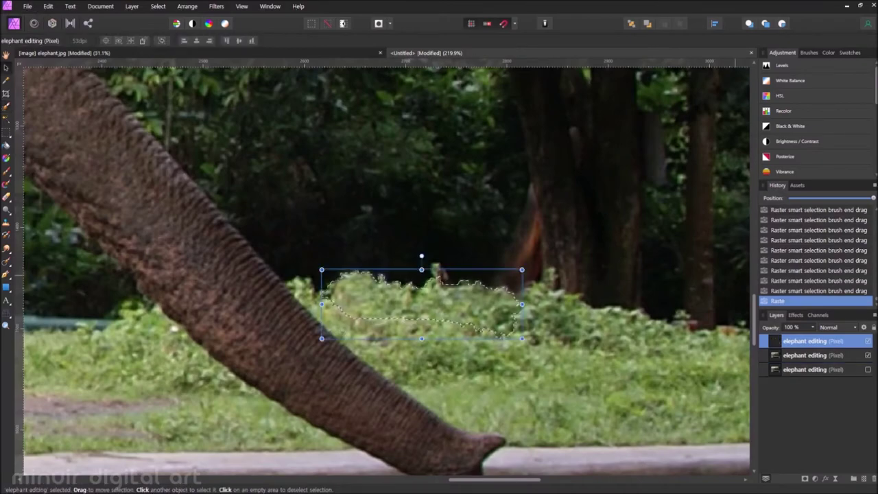
drag(370, 269, 473, 269)
key(e)
mouse_move(549, 322)
mouse_down()
mouse_move(607, 369)
mouse_move(597, 374)
mouse_up()
- Blend the second grass patch's edges, merge it into the photo, and fit the image in view
key(v)
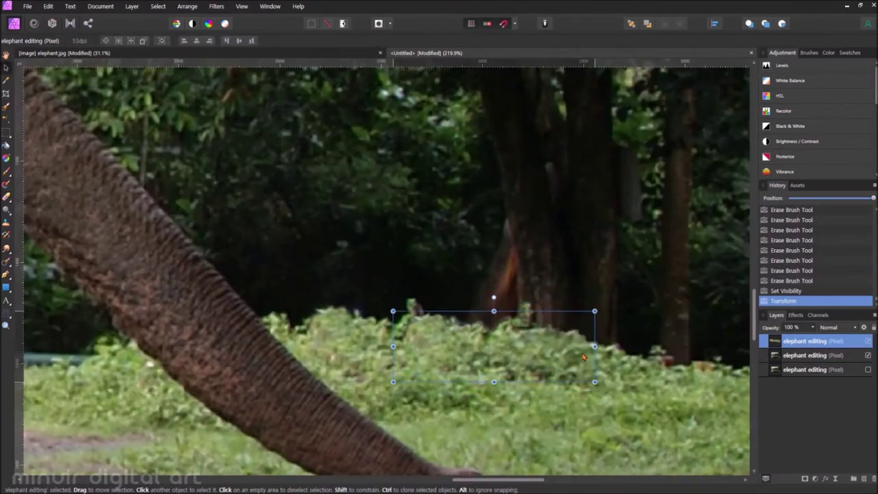
scroll(553, 419, down, 3)
scroll(553, 419, up, 2)
key(e)
scroll(446, 308, up, 5)
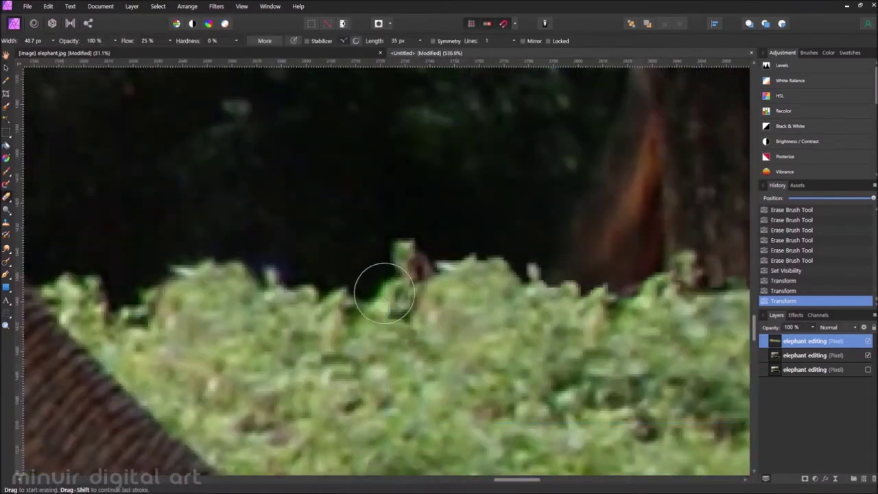
scroll(626, 285, right, 5)
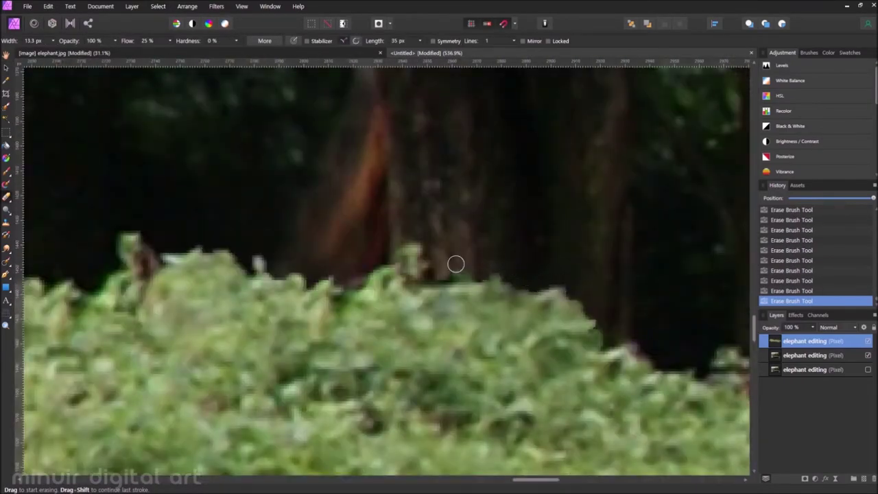
key(ctrl+e)
key(ctrl+0)
key(h)
scroll(198, 240, up, 3)
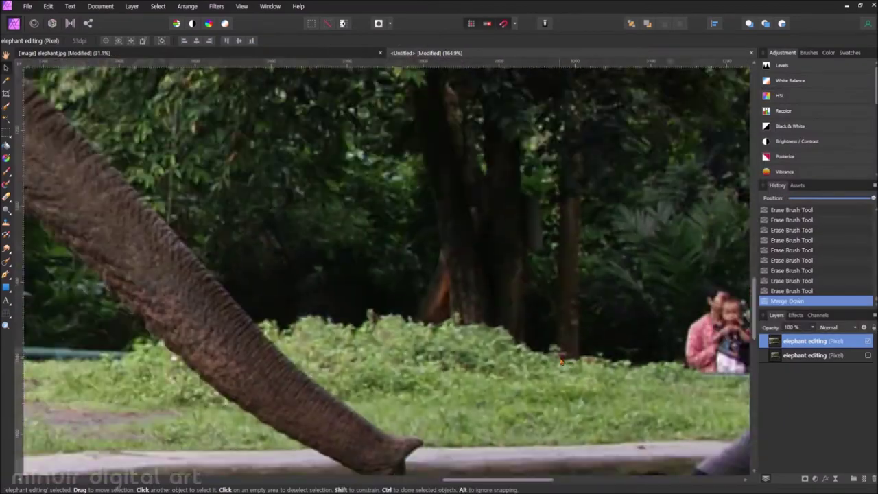
- Inpaint away the child standing behind the hedge
scroll(199, 240, down, 5)
scroll(199, 240, up, 3)
scroll(343, 274, down, 1)
scroll(467, 335, up, 2)
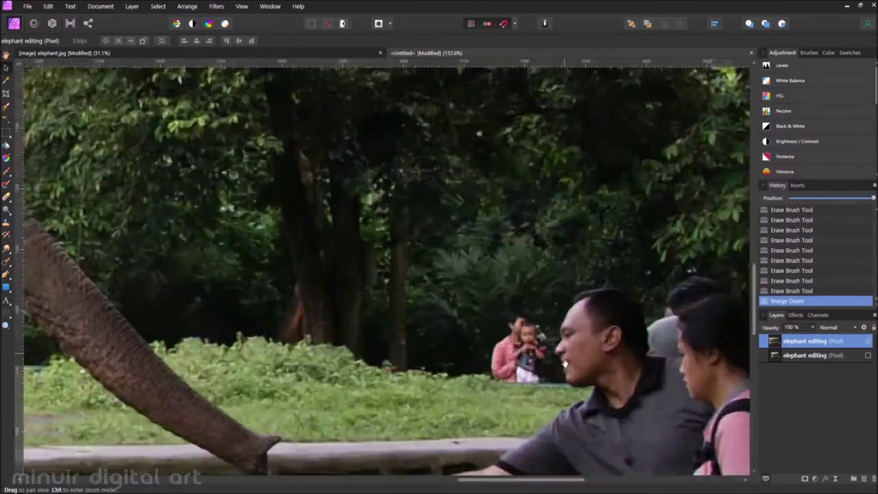
key(j)
drag(467, 335, 446, 371)
- Clone foliage over the leftover figure traces beside the foreground visitors
key(s)
scroll(425, 364, up, 3)
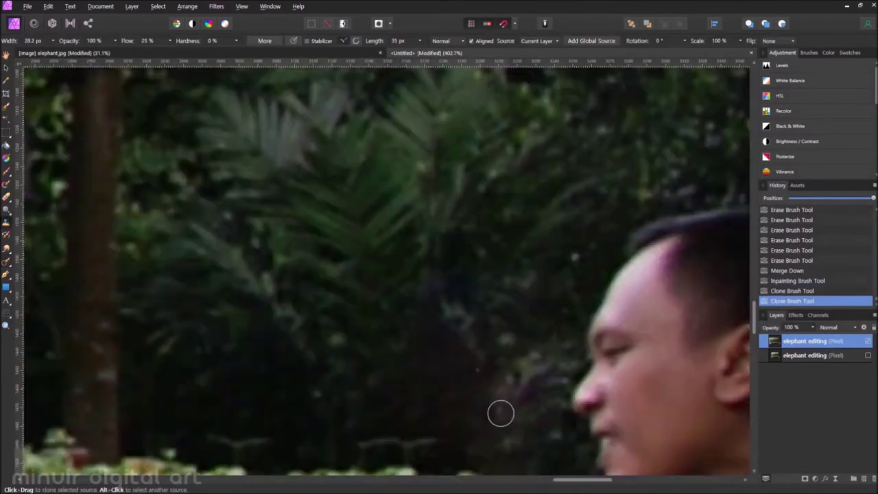
scroll(501, 413, down, 4)
click(473, 406)
click(452, 395)
click(439, 404)
scroll(439, 404, down, 3)
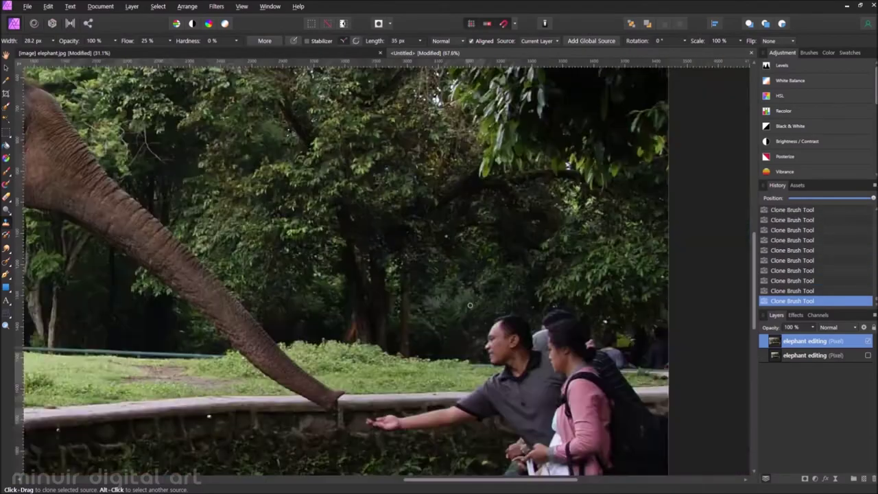
scroll(617, 294, down, 2)
scroll(617, 294, up, 2)
scroll(617, 294, up, 2)
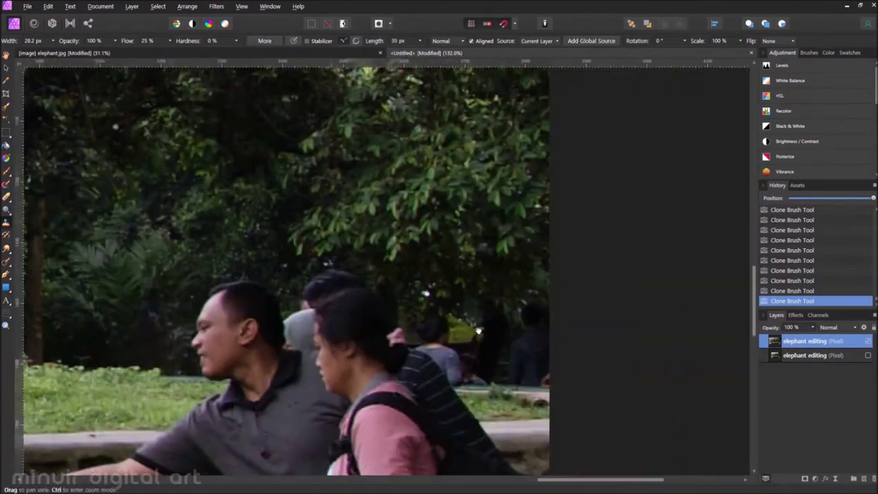
drag(554, 367, 546, 368)
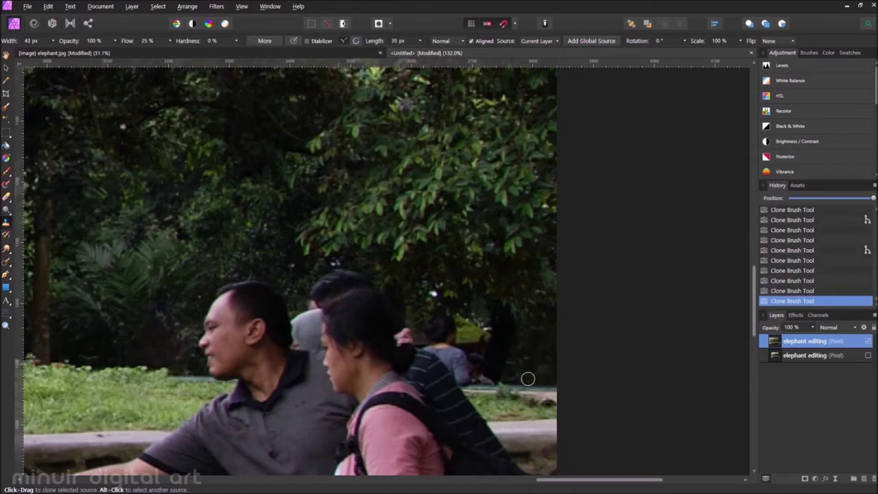
- Paint a selection along the striped shirt's shoulder edge
scroll(536, 378, up, 1)
scroll(473, 239, up, 2)
key(w)
drag(427, 309, 503, 381)
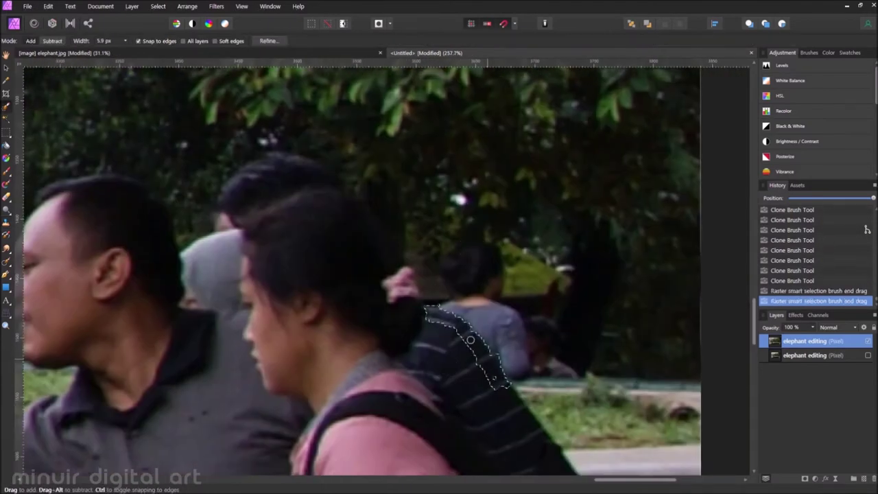
- Invert the selection and clone foliage over the background heads and figures beside the shirt
click(158, 6)
click(196, 53)
key(s)
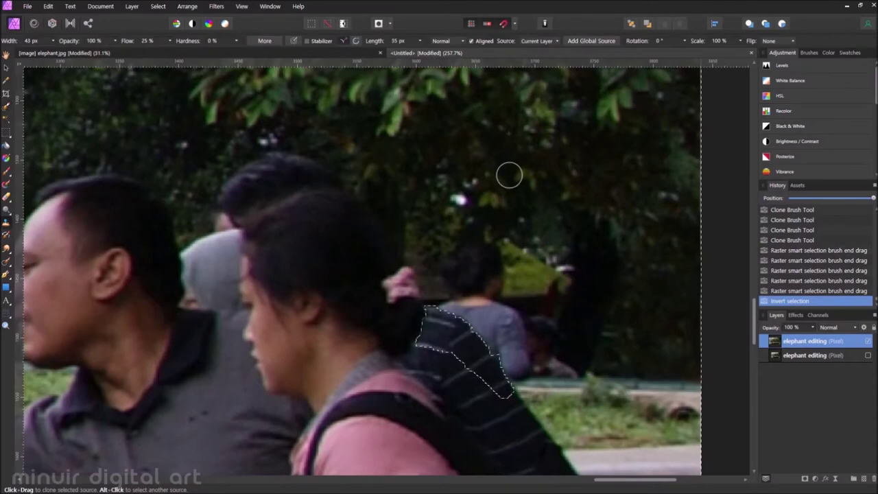
drag(496, 259, 480, 284)
drag(569, 323, 559, 374)
drag(544, 306, 546, 326)
drag(548, 346, 548, 357)
drag(572, 328, 569, 318)
- Cover the grey-blue and yellow-green figures with foliage, then clear the selection
ctrl+scroll(573, 345, up, 1)
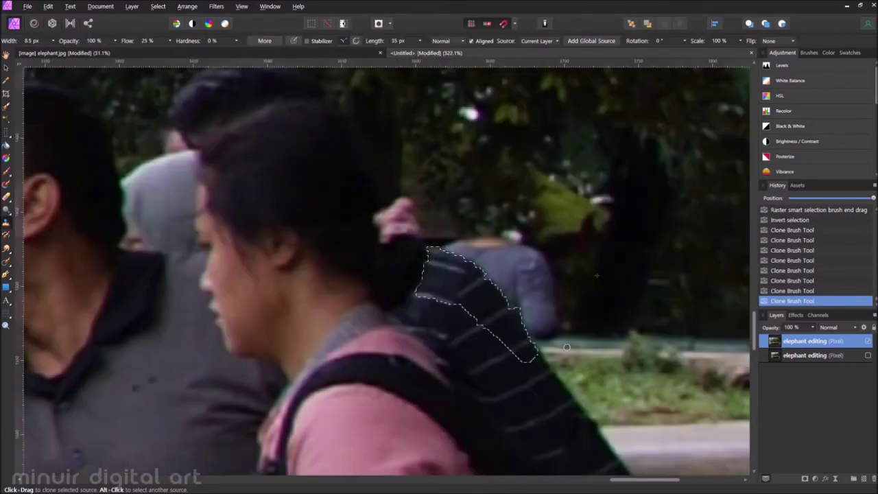
ctrl+scroll(566, 343, down, 4)
ctrl+scroll(478, 257, up, 2)
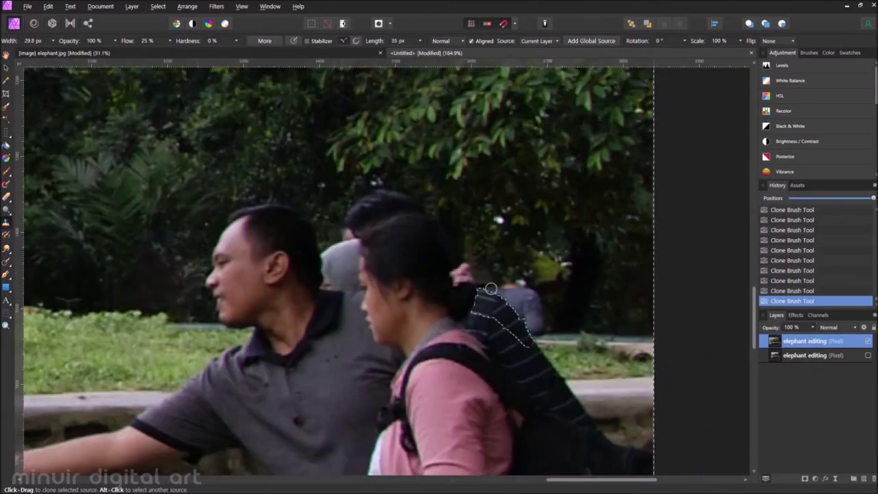
drag(489, 289, 499, 226)
drag(553, 264, 533, 278)
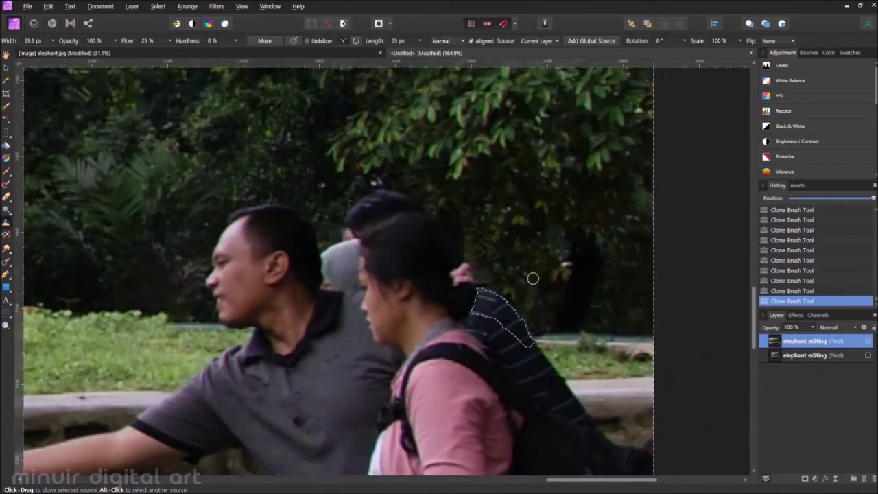
ctrl+scroll(566, 262, up, 3)
key(bracketleft)
key(bracketleft)
key(bracketleft)
ctrl+scroll(471, 290, down, 2)
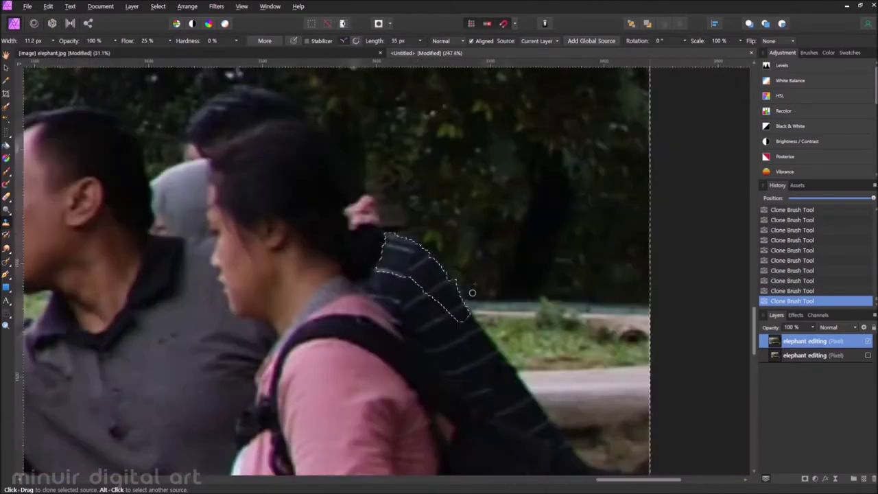
key(ctrl+d)
ctrl+scroll(516, 271, up, 2)
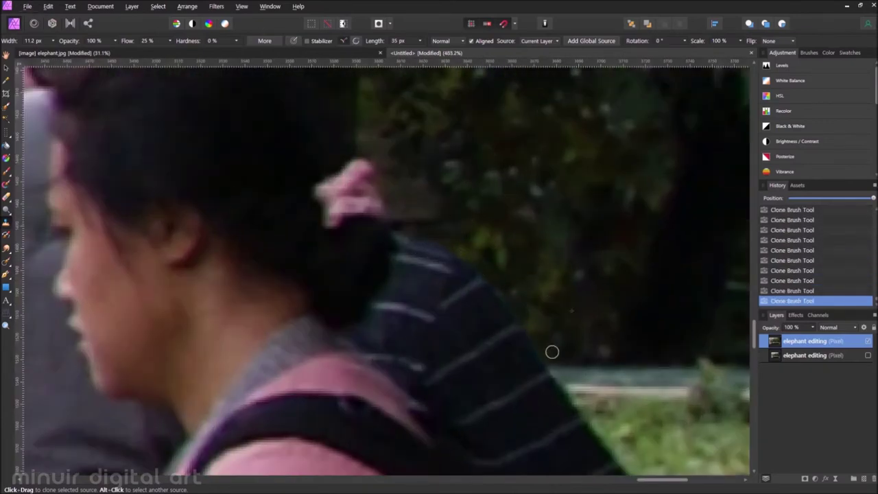
- Switch the edited elephant layer's visibility back on in the Layers panel
ctrl+scroll(553, 352, down, 3)
ctrl+scroll(554, 225, down, 3)
ctrl+scroll(554, 226, down, 1)
ctrl+scroll(621, 232, up, 2)
key(bracketright)
key(bracketright)
key(bracketright)
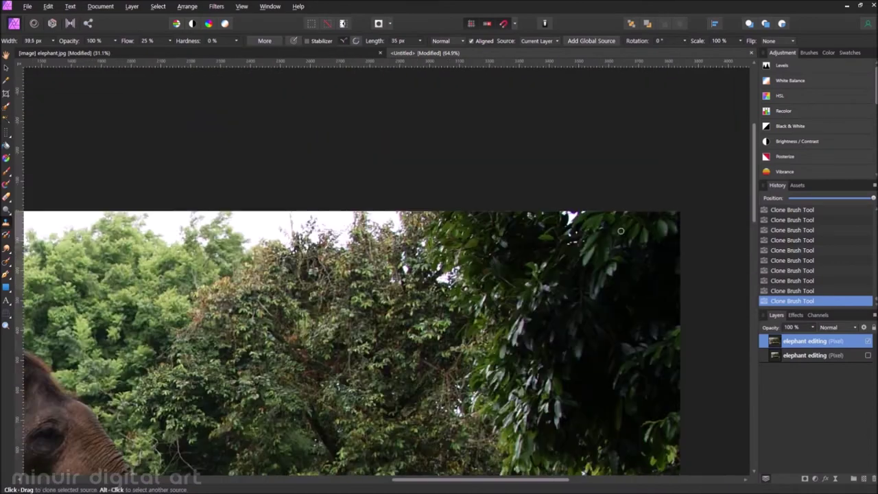
ctrl+scroll(507, 357, down, 1)
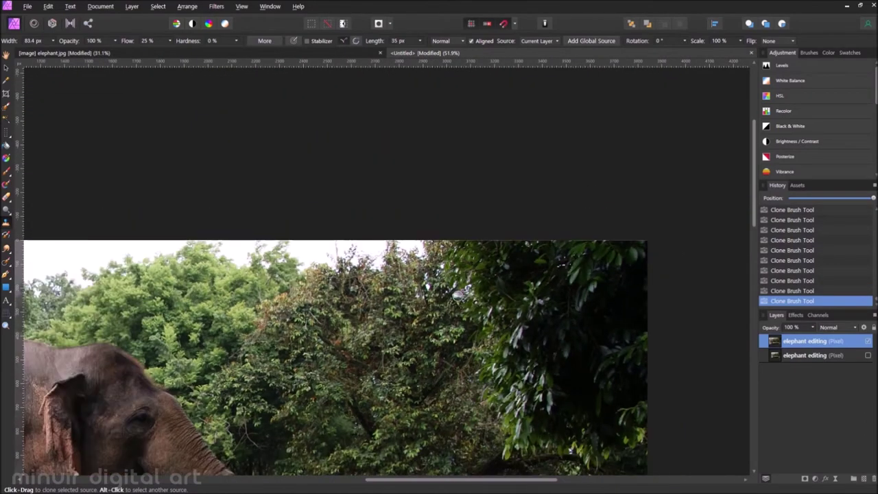
ctrl+scroll(511, 349, down, 4)
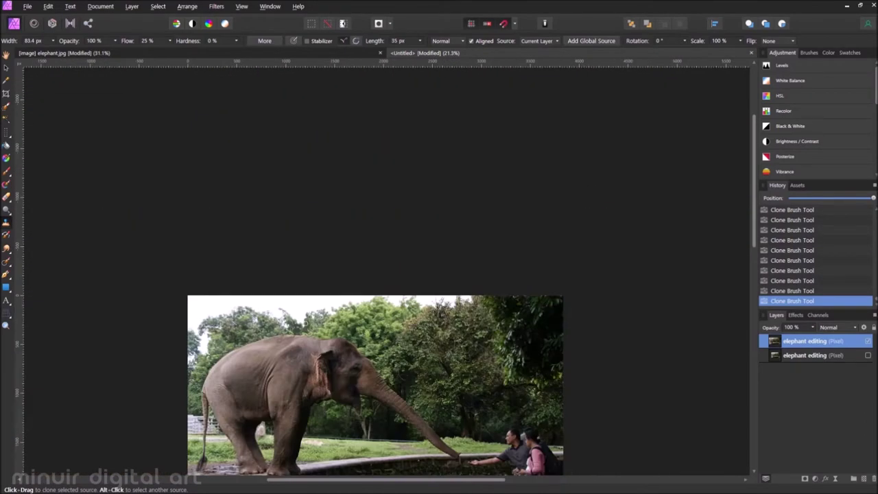
ctrl+scroll(510, 254, up, 2)
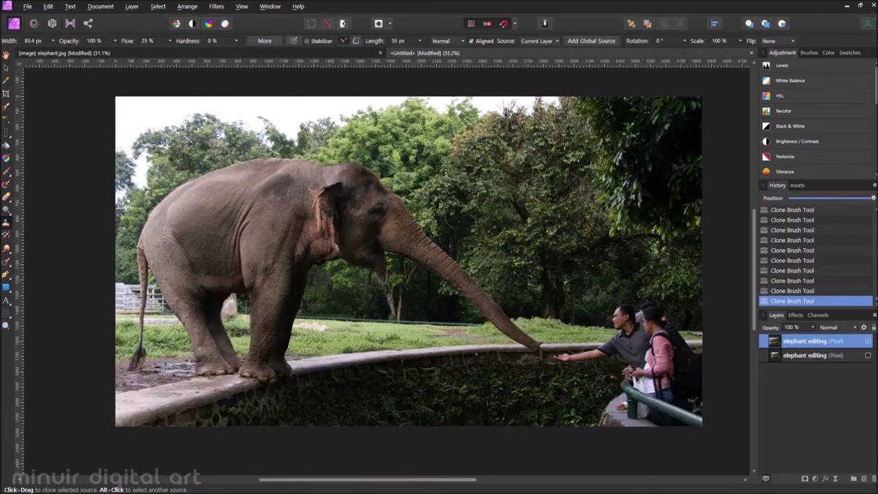
ctrl+scroll(339, 250, up, 1)
ctrl+scroll(339, 249, down, 1)
click(867, 355)
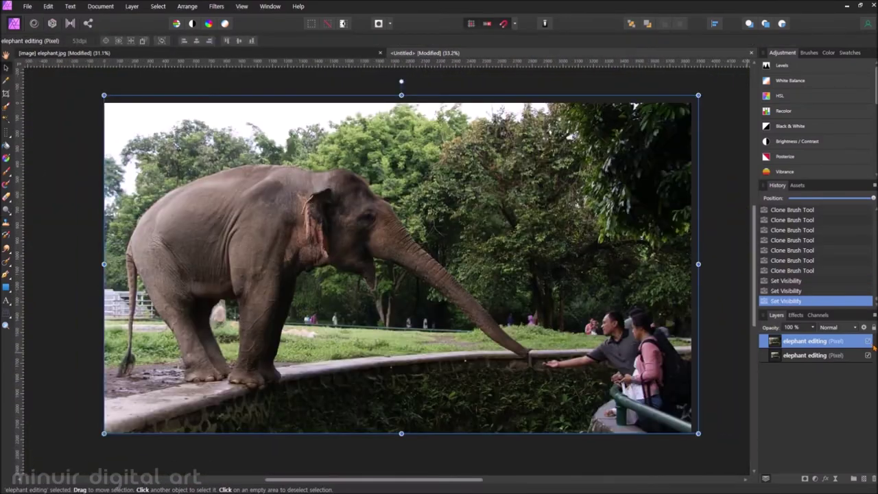
- Add an Exposure adjustment layer set to -0.6
scroll(810, 137, down, 3)
click(785, 77)
click(777, 107)
text(-0.6)
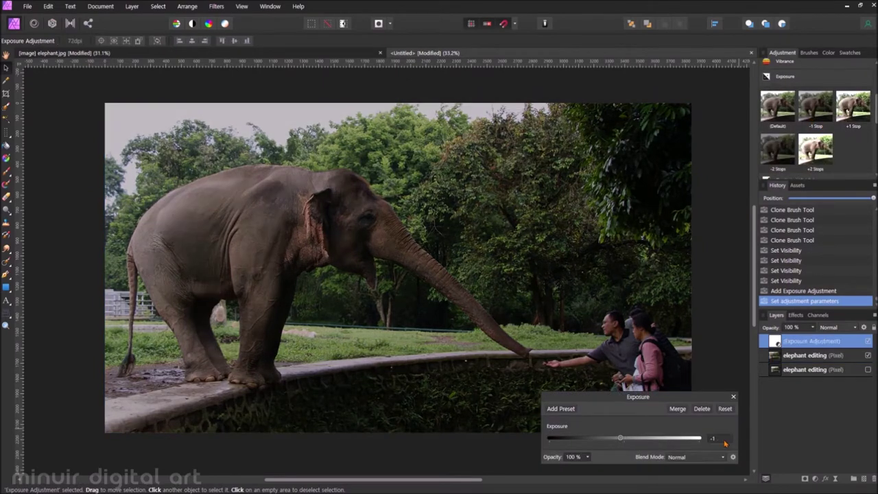
key(Return)
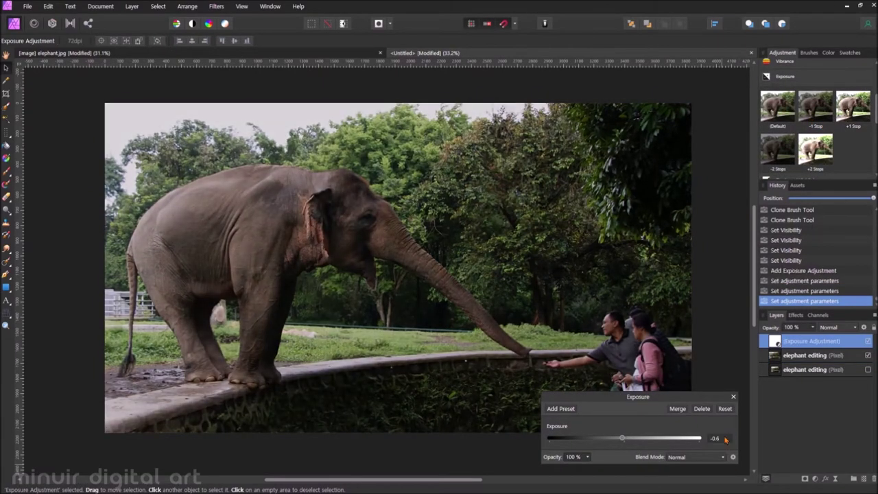
- Add a Shadows / Highlights adjustment layer with Highlights at 100%
scroll(809, 137, down, 2)
click(777, 141)
click(814, 153)
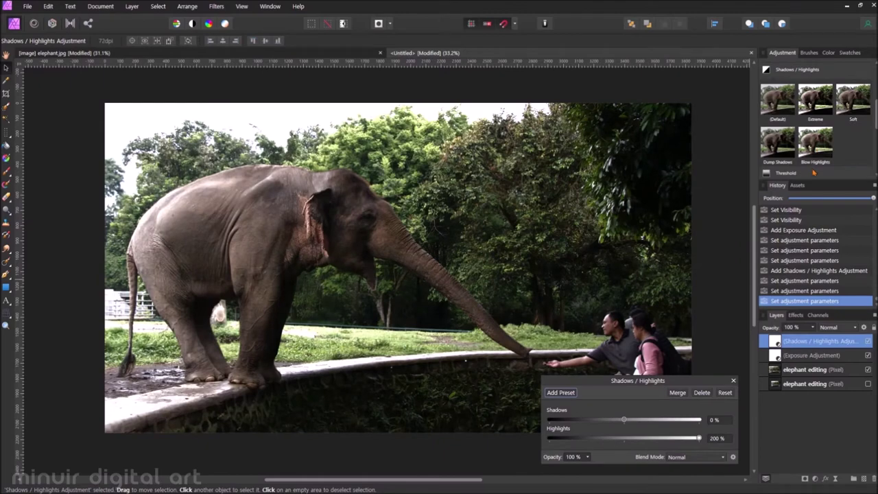
click(770, 101)
click(817, 141)
text(200)
key(Return)
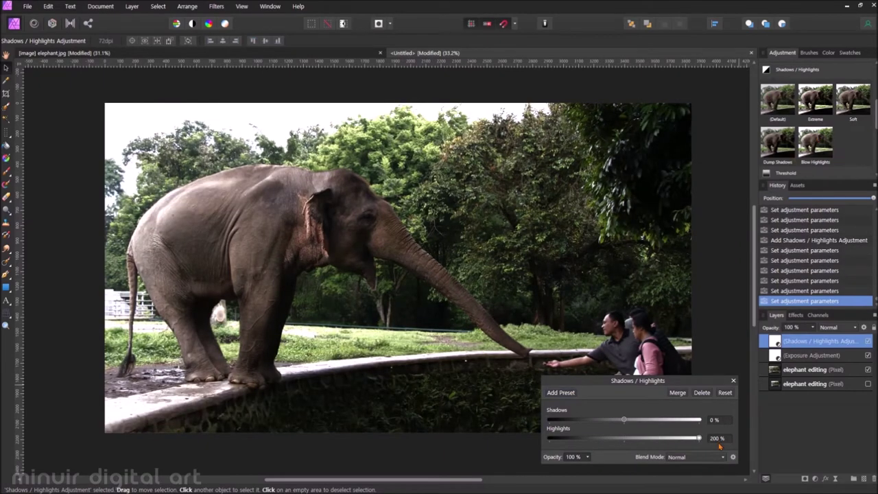
text(100)
key(Return)
click(732, 380)
click(796, 70)
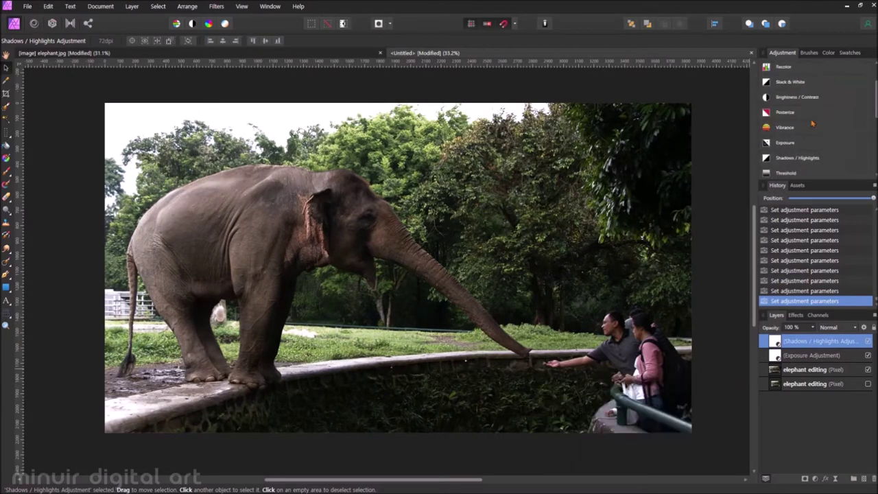
- Add a Brightness / Contrast layer with contrast reset to 0%, then a White Balance layer
click(796, 113)
click(854, 110)
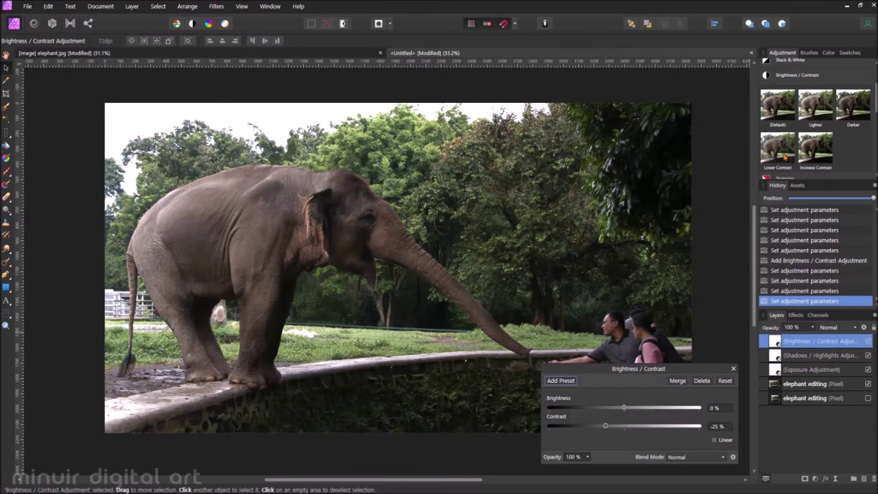
click(777, 104)
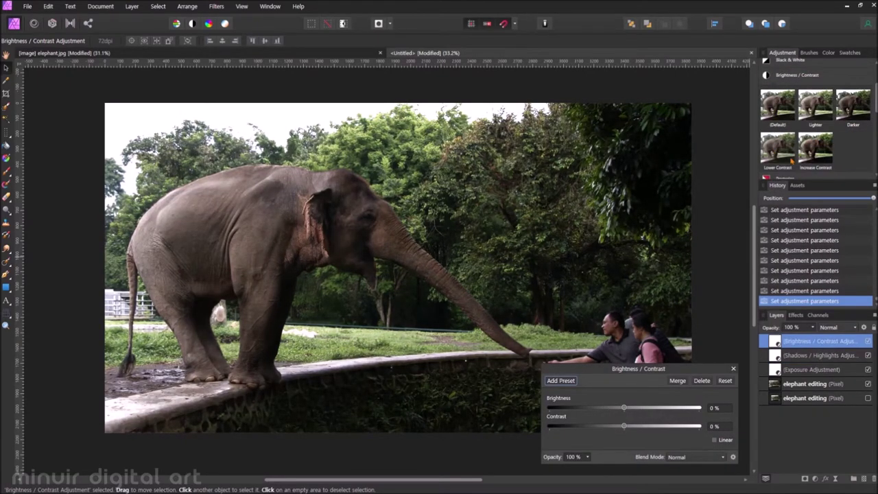
click(733, 368)
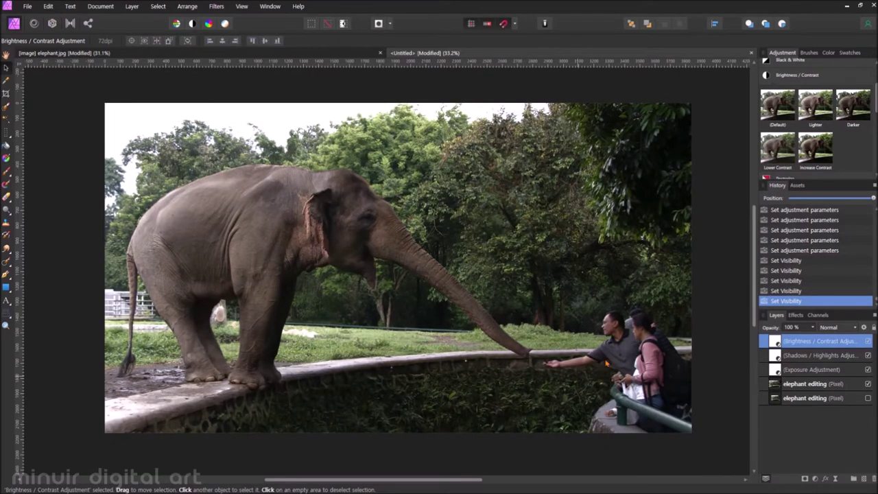
scroll(817, 117, up, 3)
click(790, 80)
click(715, 406)
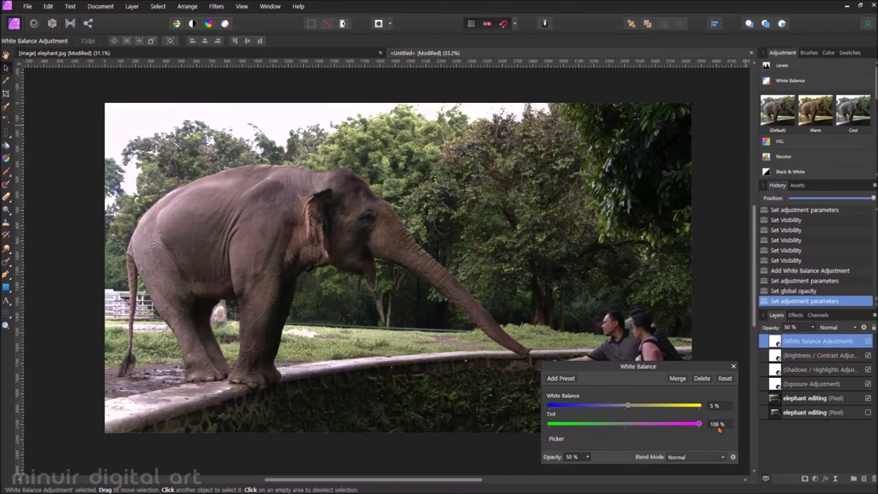
- Set the White Balance tint to about 30% at 100% opacity
drag(625, 424, 640, 424)
drag(587, 457, 656, 469)
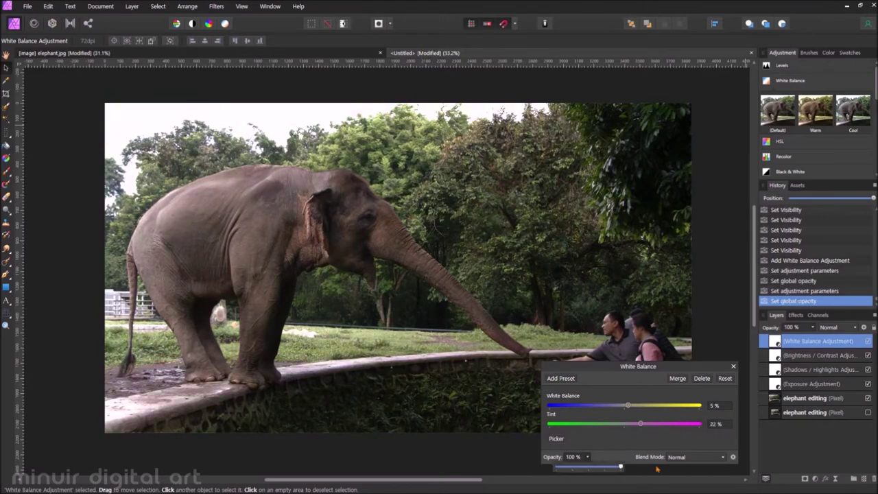
drag(647, 424, 668, 425)
drag(588, 457, 607, 469)
drag(669, 424, 687, 426)
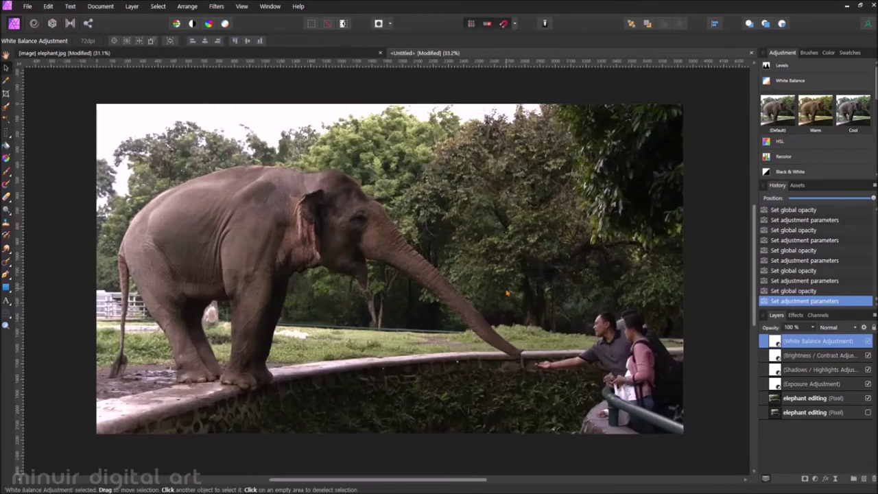
- Add an HSL Shift adjustment layer, trying the Desaturate preset then resetting saturation to 0%
click(780, 141)
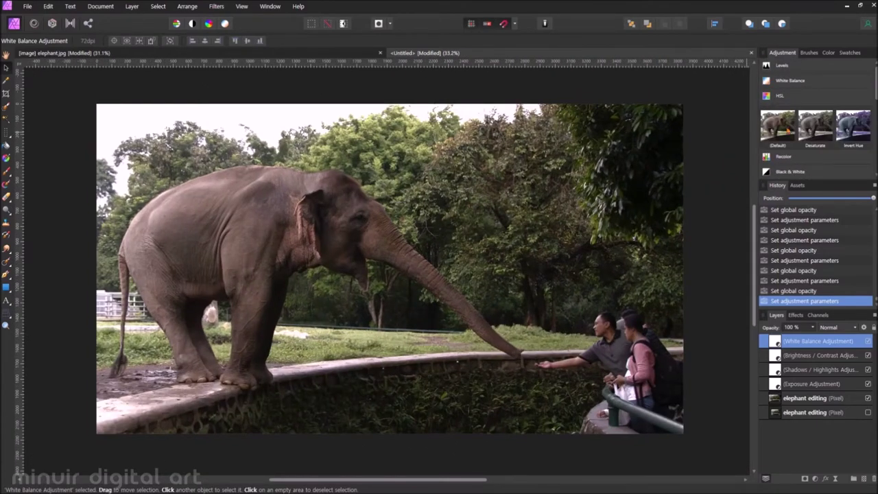
click(778, 125)
click(815, 129)
click(778, 125)
- Set the HSL saturation shift to -61% and hue shift to -10°
drag(625, 423, 579, 430)
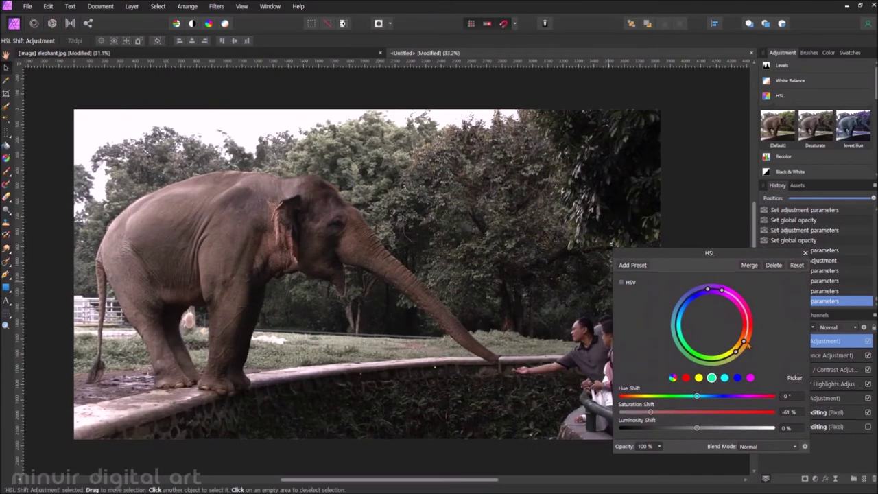
key(ctrl+minus)
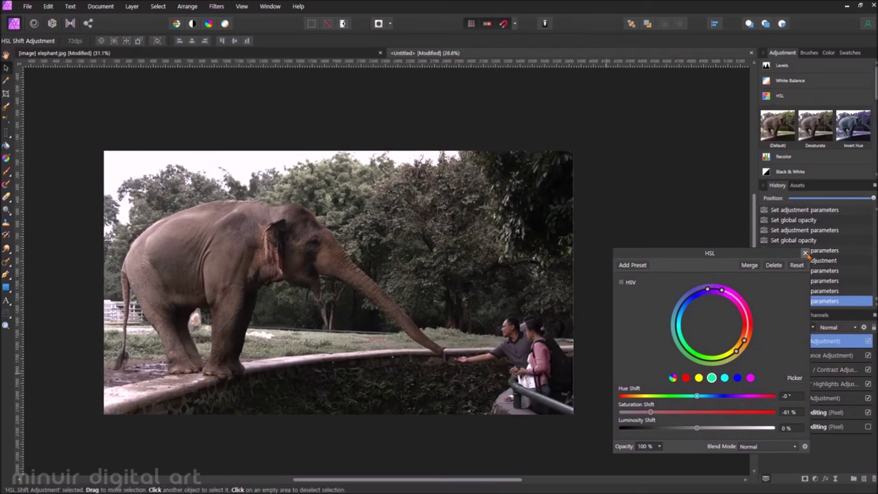
drag(689, 405, 664, 404)
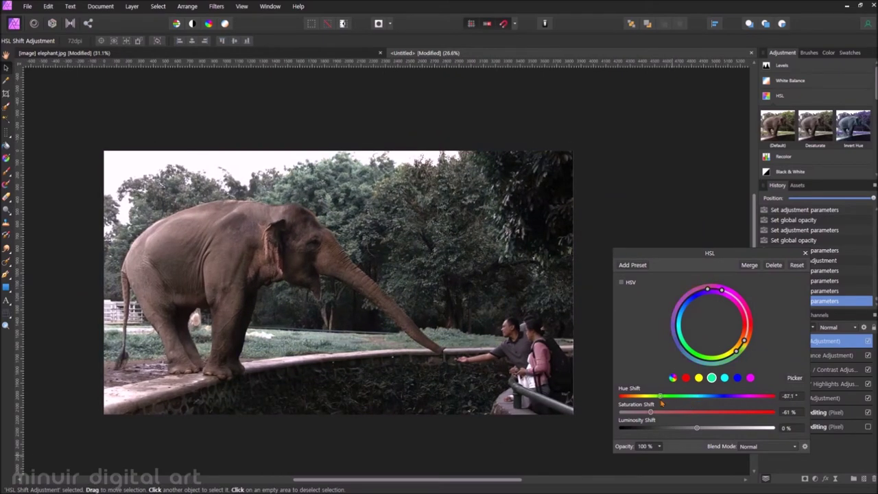
key(ctrl+plus)
scroll(792, 398, down, 1)
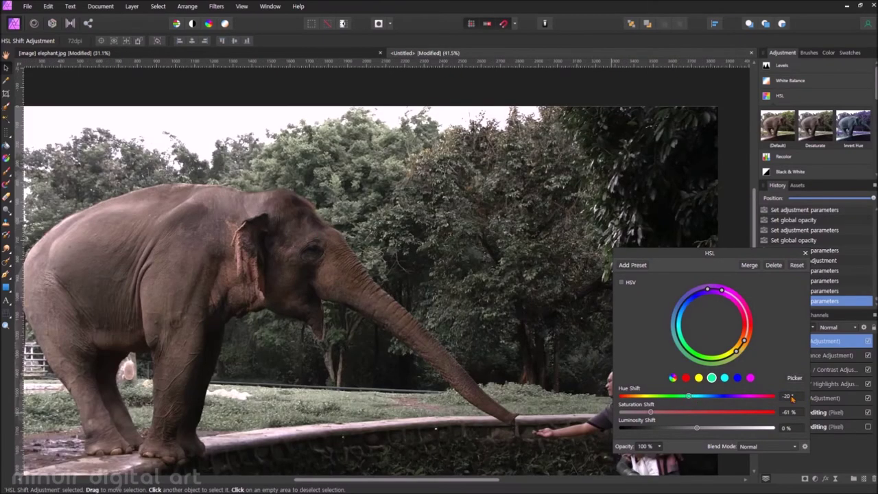
key(ctrl+minus)
scroll(798, 403, up, 1)
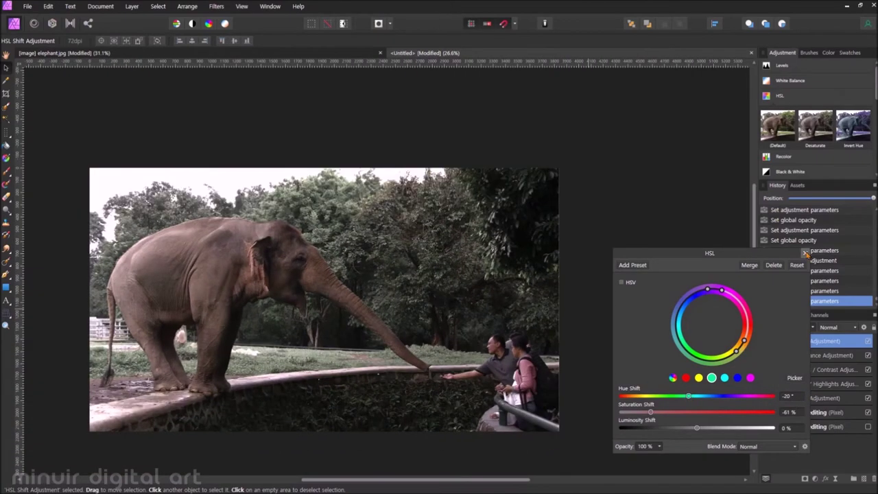
- Close the HSL settings and add a Selective Color adjustment layer
click(805, 253)
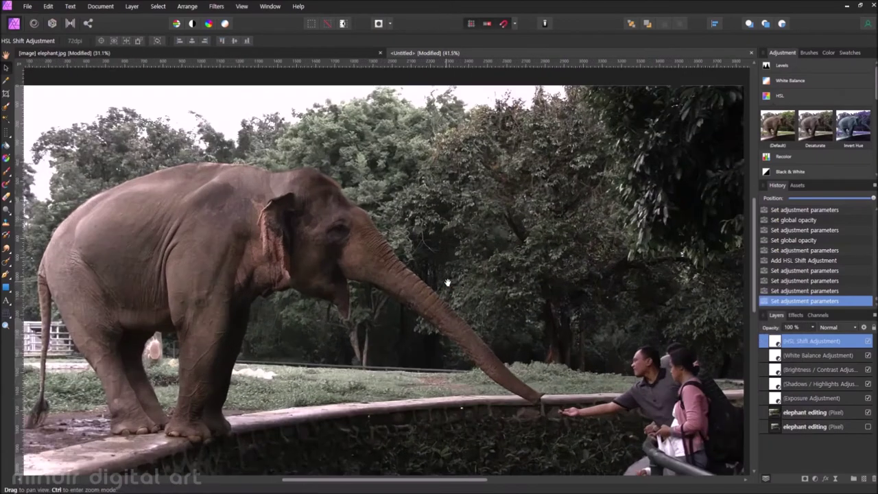
click(780, 97)
click(802, 102)
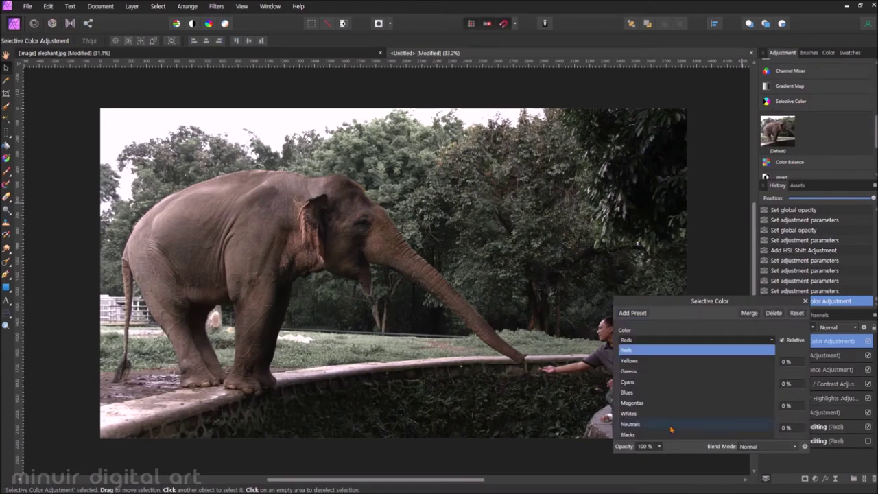
- Set Selective Color Neutrals to cyan 15% and magenta -5%
drag(697, 361, 699, 372)
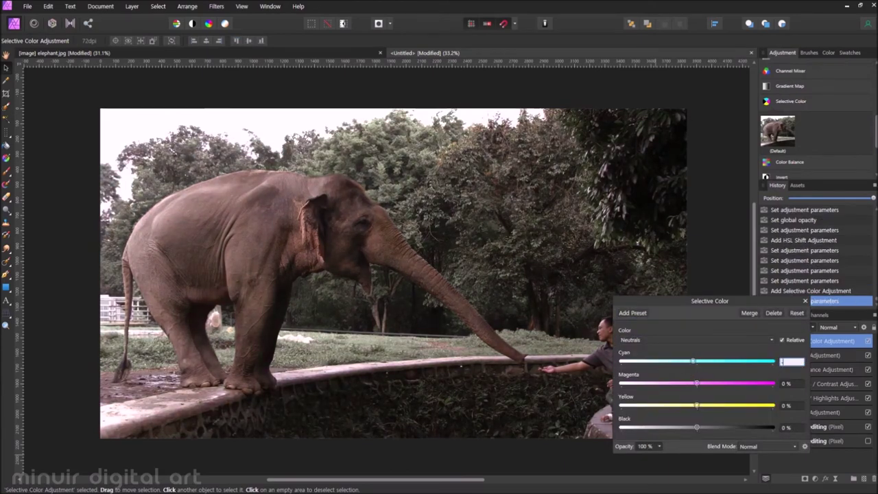
click(792, 362)
text(-515)
key(Return)
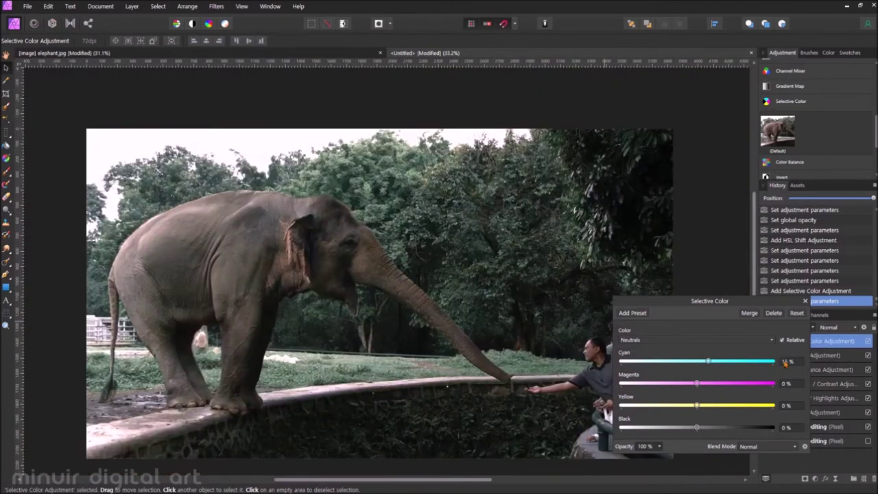
key(Return)
- Close Selective Color and nest the adjustment layers inside the 'elephant editing' layer
click(805, 301)
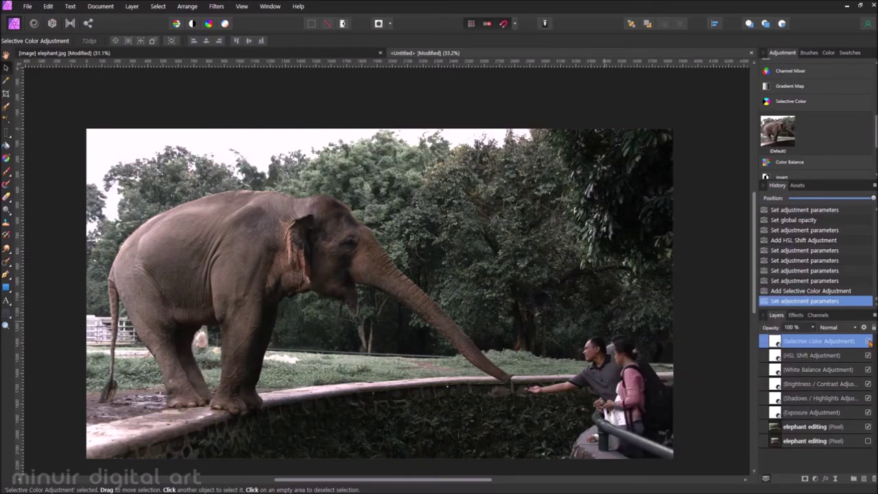
click(868, 426)
click(868, 427)
click(868, 427)
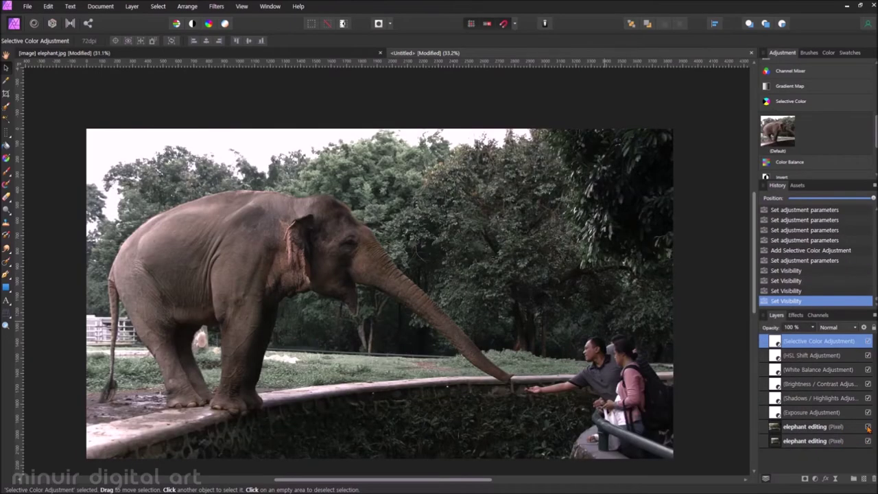
drag(868, 427, 868, 343)
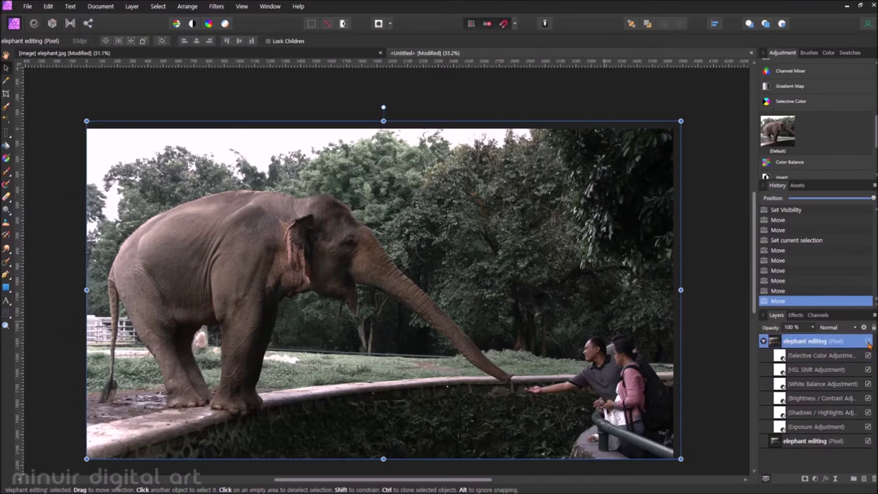
- Compare the Selective Color adjustment on and off, then delete that layer
click(869, 343)
click(868, 342)
click(869, 341)
click(869, 341)
click(870, 341)
click(870, 341)
click(868, 355)
key(Delete)
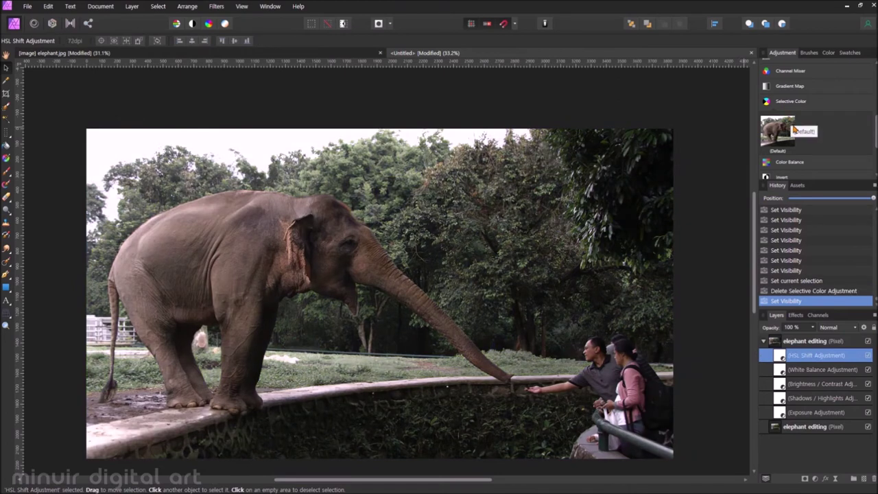
- Add a new Selective Color layer, adjusting cyan for the Blues and Reds ranges
click(778, 131)
click(686, 340)
click(659, 375)
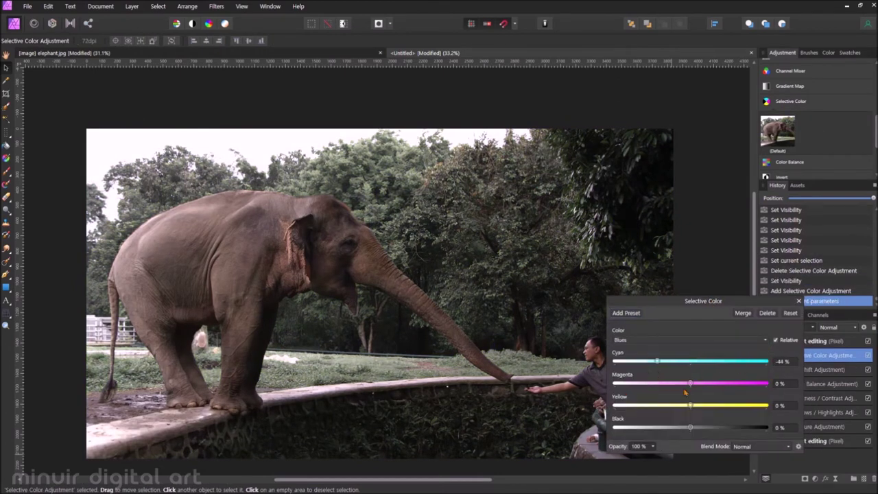
click(686, 340)
click(632, 336)
drag(693, 363, 691, 367)
click(798, 300)
- Apply the Clarity filter to the elephant editing pixel layer
click(806, 341)
click(216, 6)
click(322, 34)
click(678, 456)
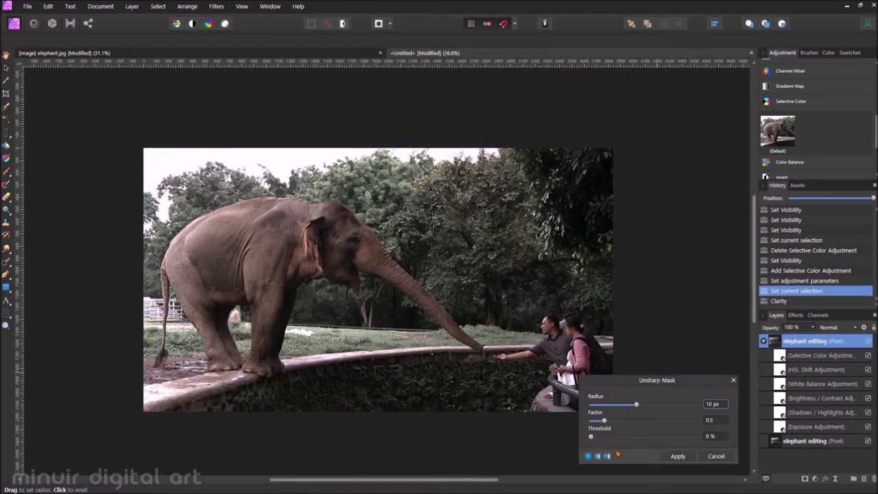
- Apply Unsharp Mask at 10 px radius and 0.5 factor to the elephant editing layer
click(677, 456)
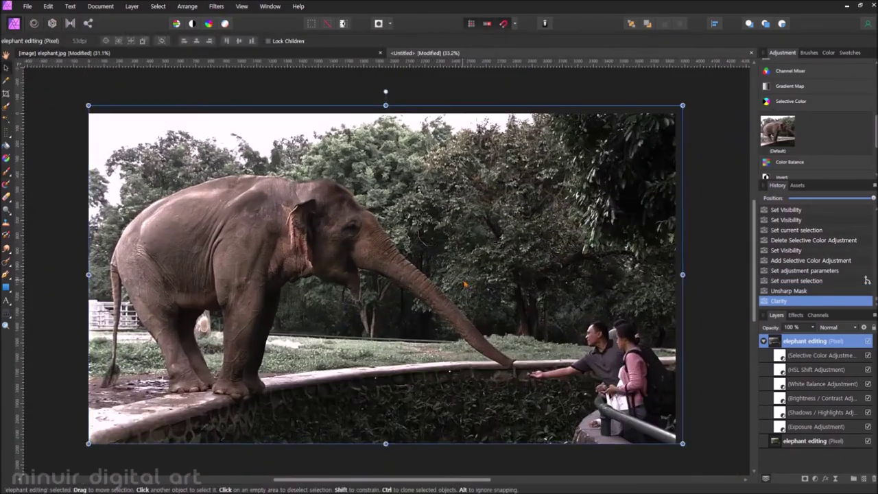
click(217, 6)
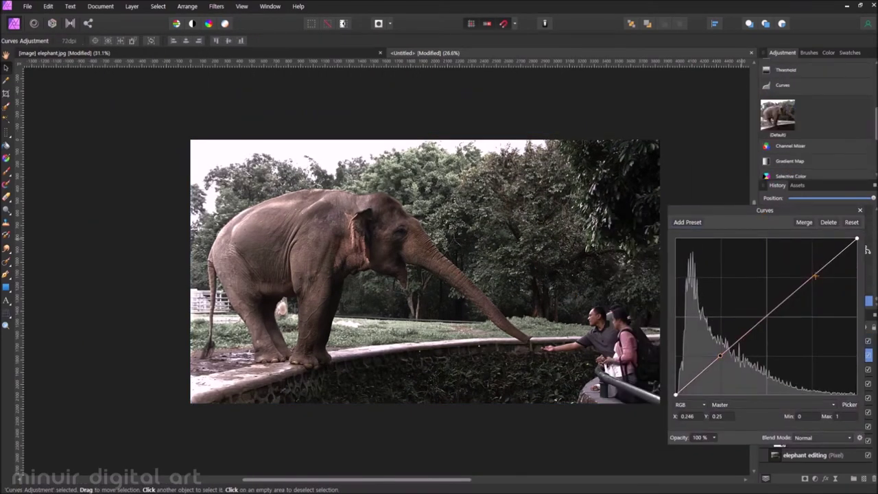
- Shape the Curves into a gentle contrast S-curve and reselect the elephant editing layer
drag(815, 276, 815, 287)
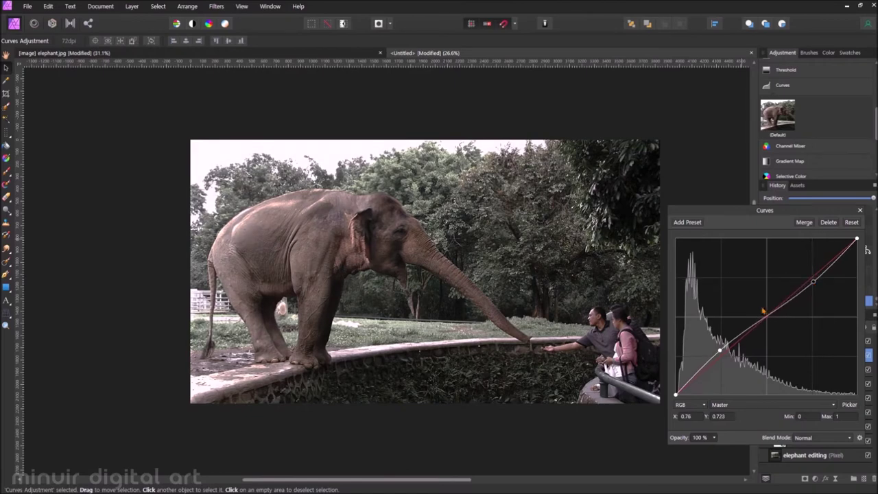
drag(767, 313, 715, 357)
click(859, 210)
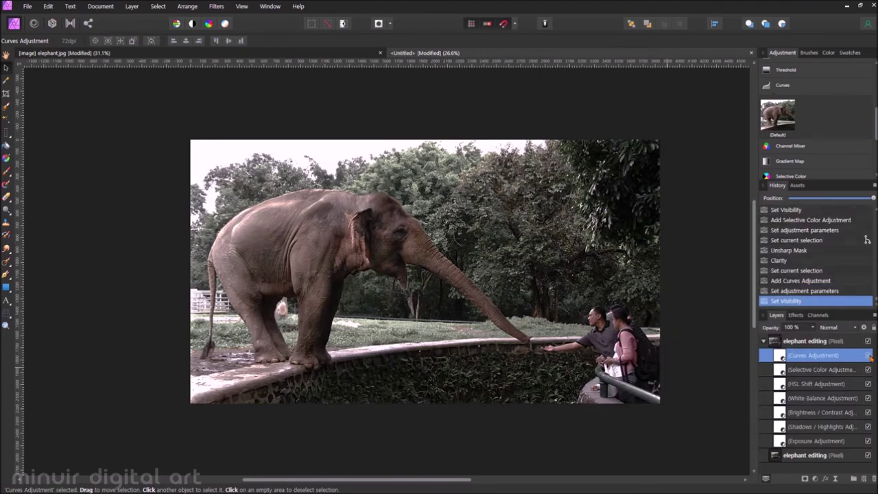
click(813, 341)
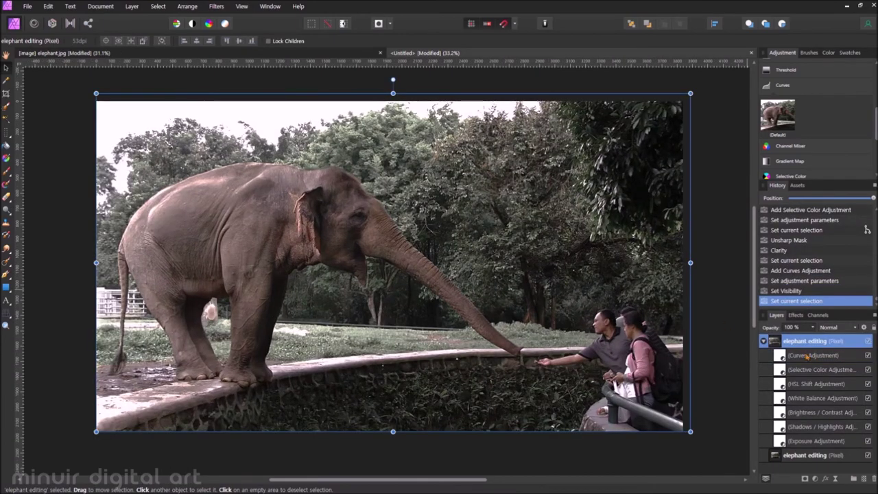
text(tone map)
- Tone-map the layer with the High contrast black and white preset, then hide the result
click(70, 23)
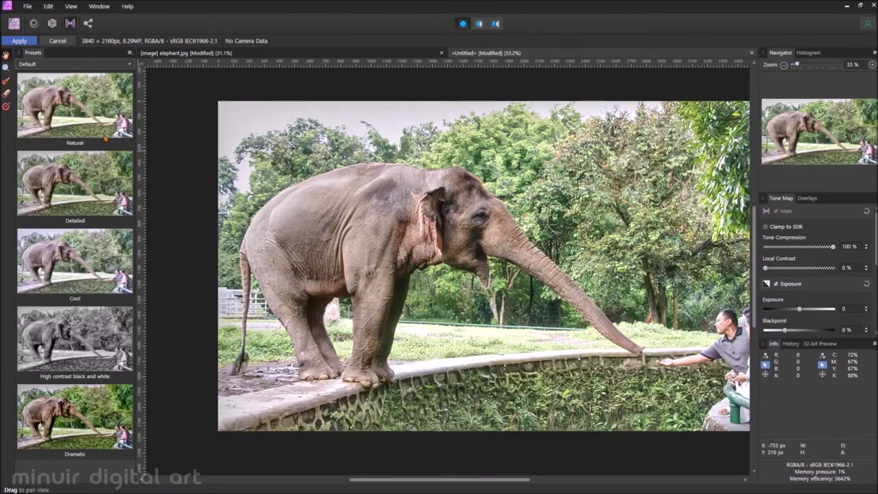
scroll(76, 64, down, 1)
scroll(76, 64, down, 1)
scroll(75, 63, down, 1)
scroll(75, 64, down, 1)
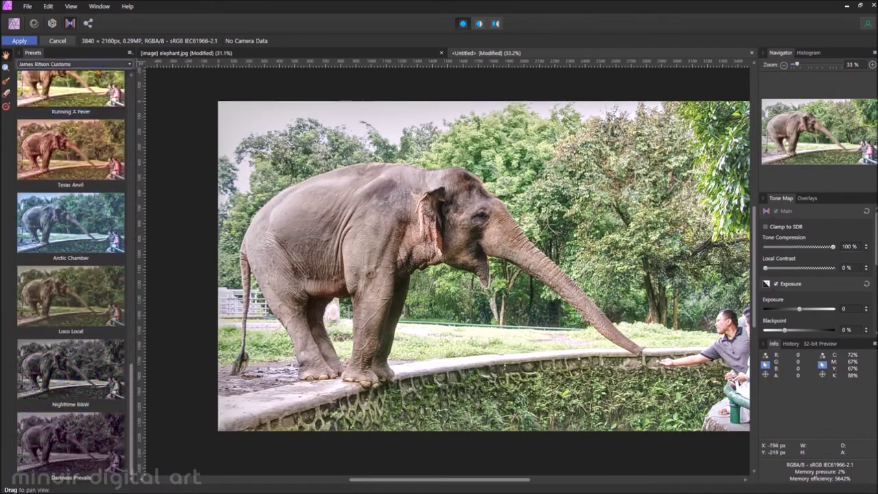
scroll(75, 64, up, 5)
click(75, 340)
click(19, 42)
click(869, 341)
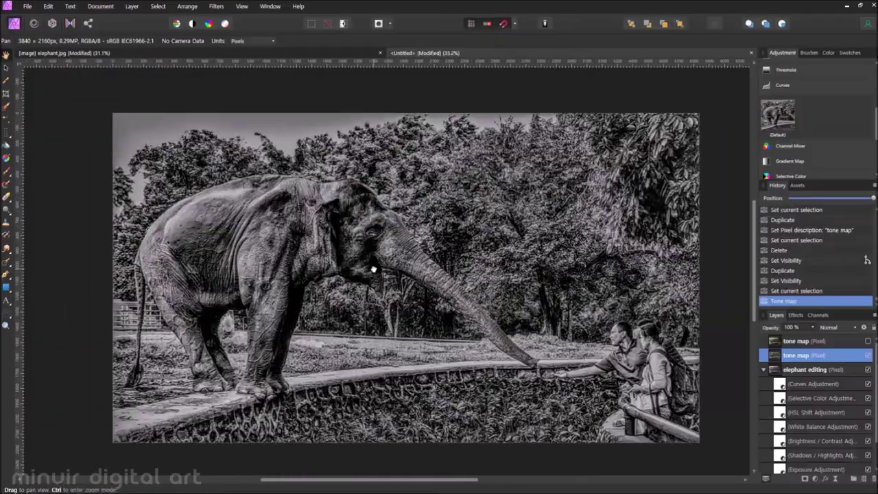
scroll(837, 288, up, 1)
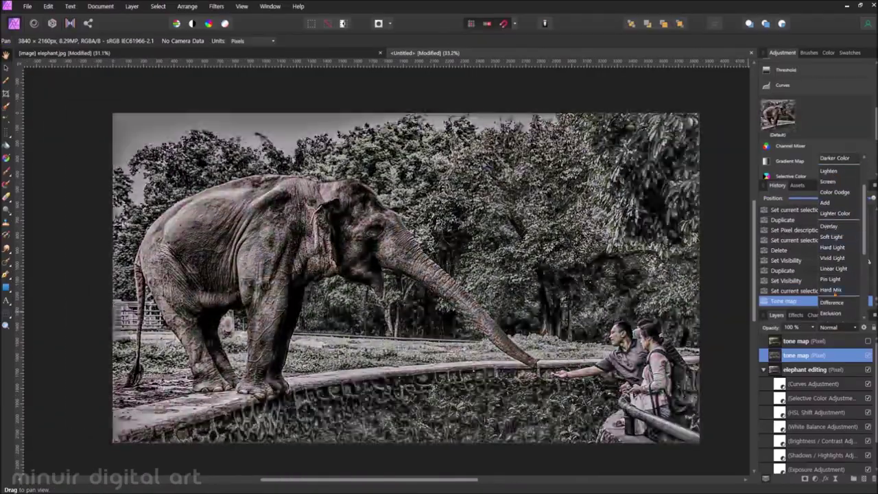
- Set the tone map layer to Average blending and re-tone-map with the night-time black-and-white preset
scroll(836, 268, down, 2)
click(834, 288)
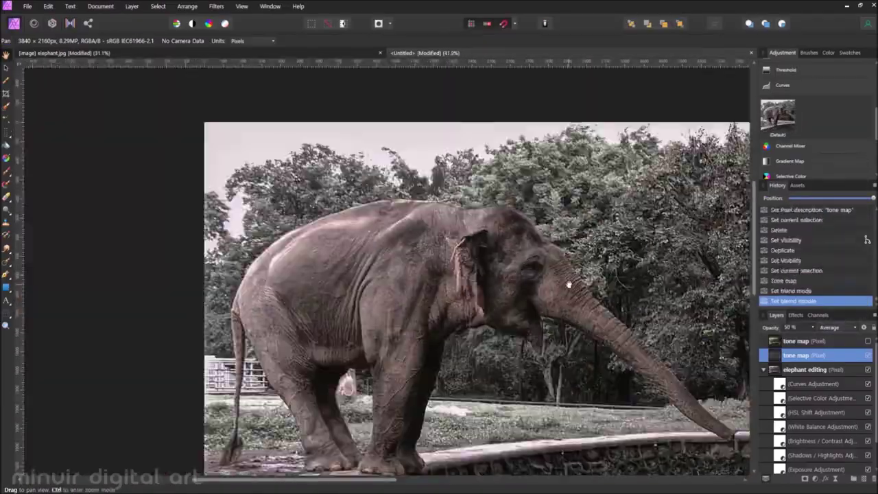
click(803, 272)
click(70, 23)
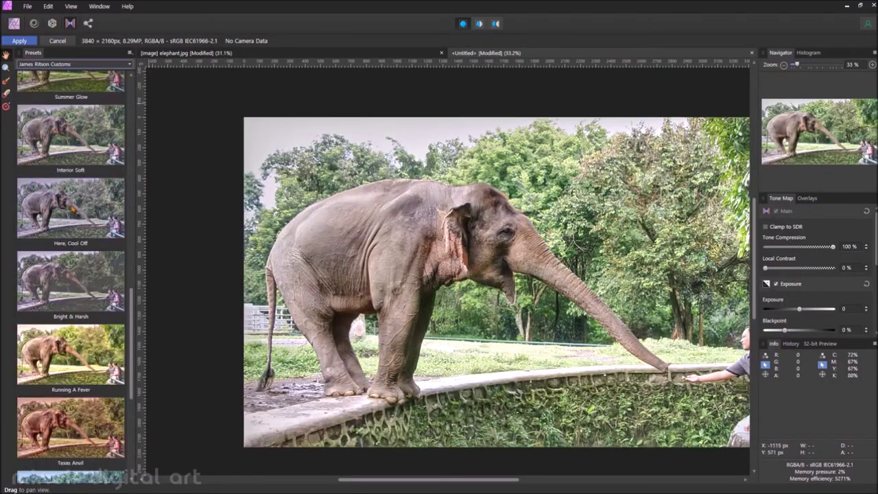
scroll(71, 274, down, 3)
click(117, 389)
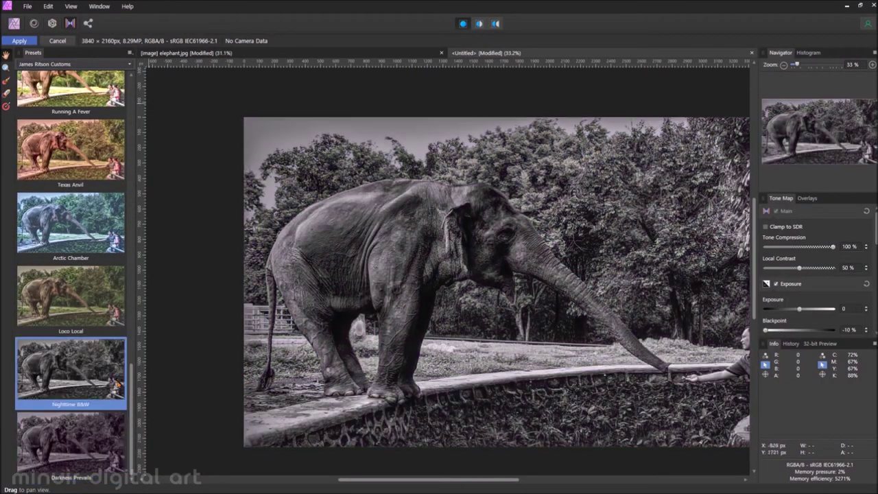
click(20, 40)
- Blend the new tone map in Average at 70% opacity with noise reduction; set the top layer to Average
click(837, 327)
click(841, 299)
key(5)
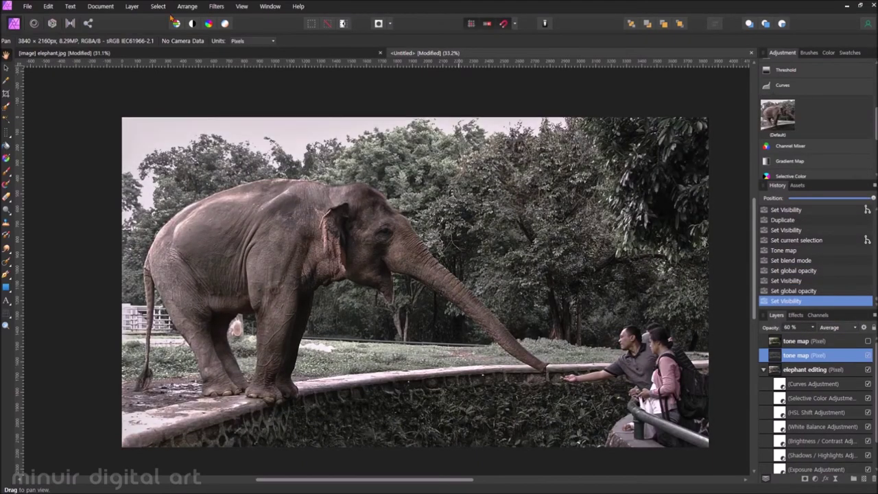
click(680, 455)
click(868, 369)
key(7)
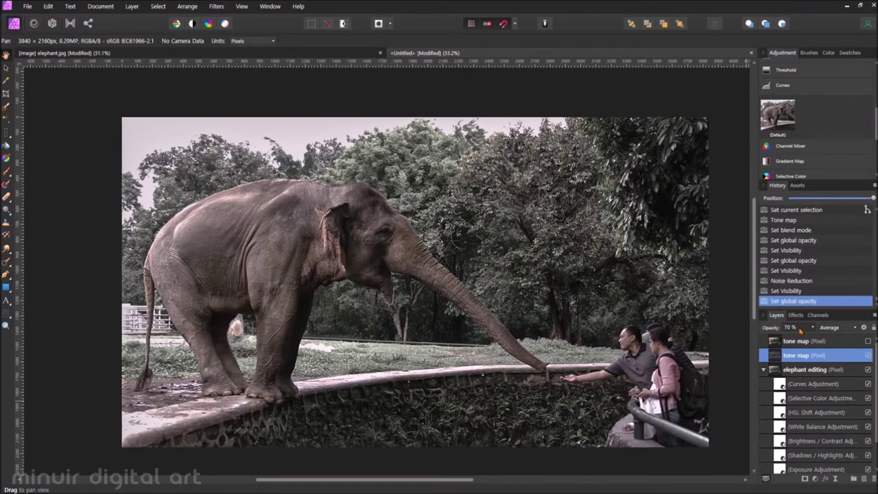
click(868, 356)
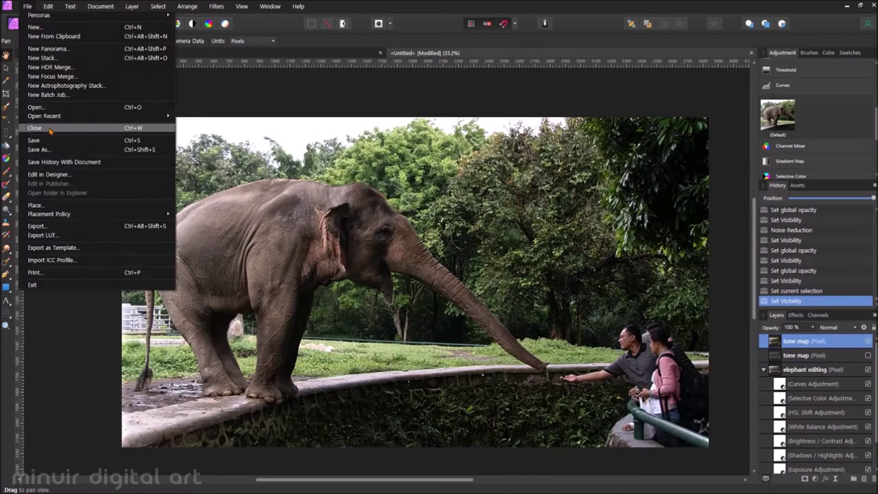
click(70, 22)
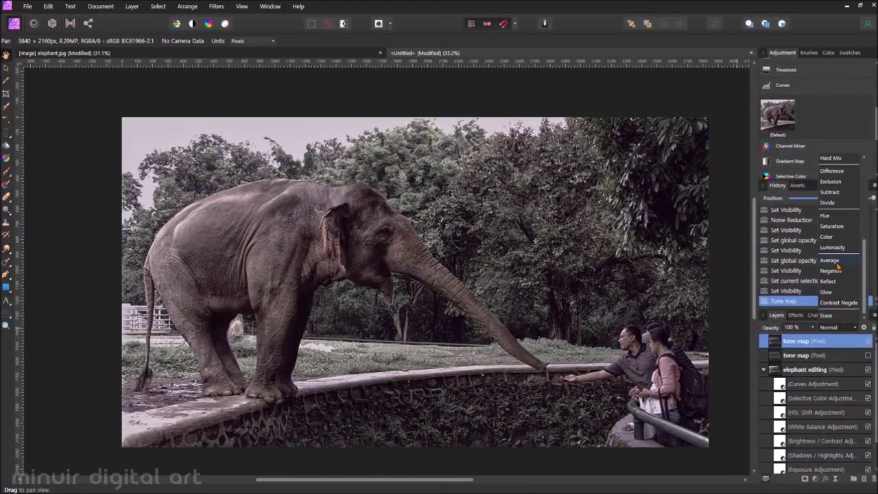
click(830, 262)
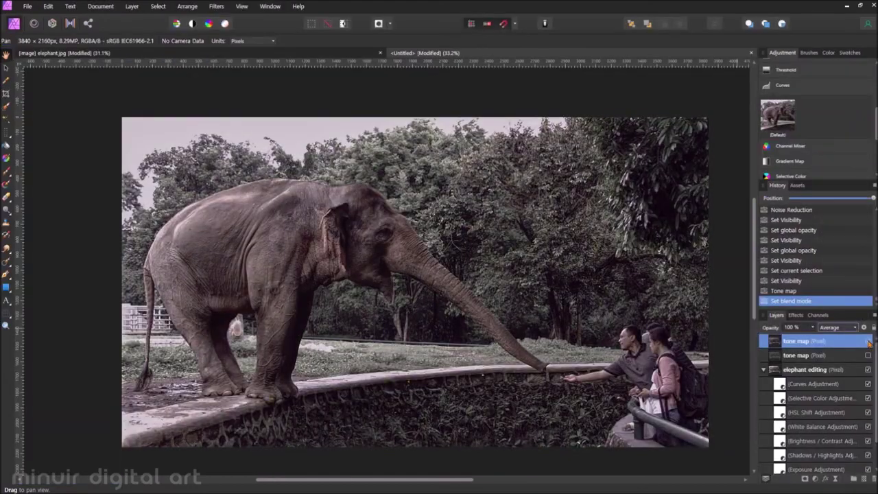
- Toggle the tone map and Shadows / Highlights layers on and off to compare their effect
click(868, 355)
click(868, 355)
click(868, 355)
click(868, 355)
click(868, 355)
click(868, 355)
click(868, 355)
click(868, 355)
click(869, 341)
click(868, 342)
scroll(870, 342, down, 1)
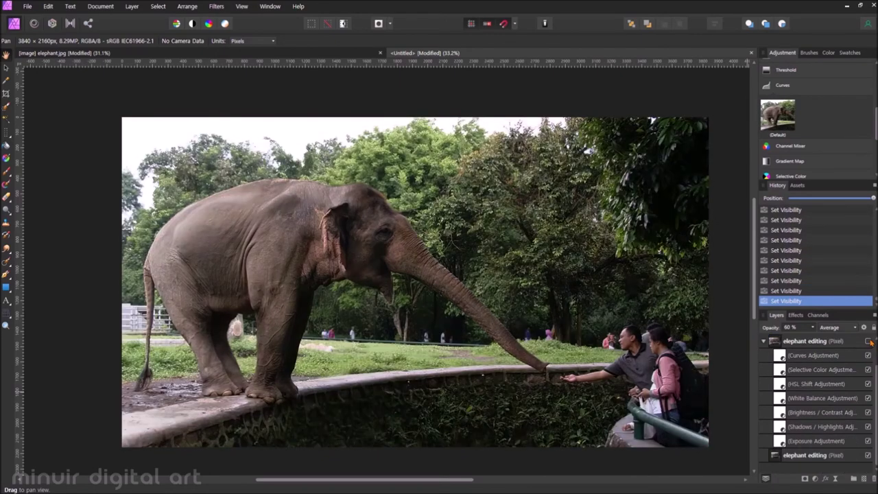
click(867, 342)
click(869, 427)
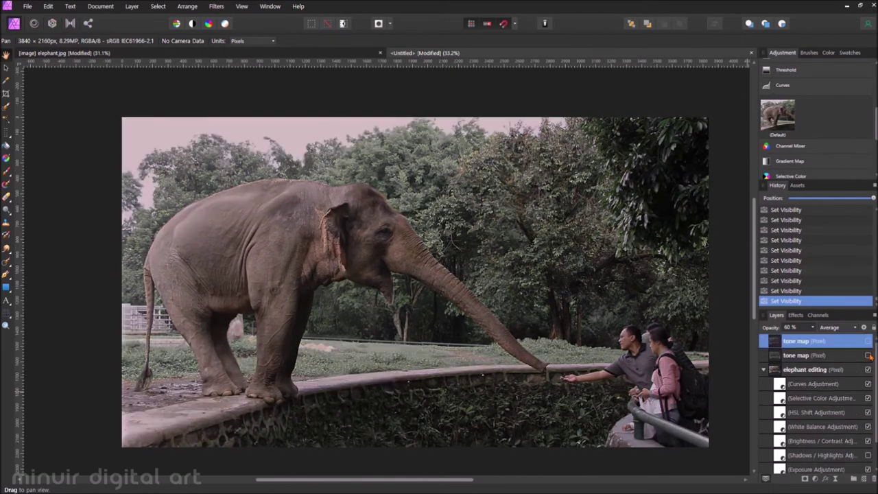
click(868, 427)
click(869, 426)
click(869, 427)
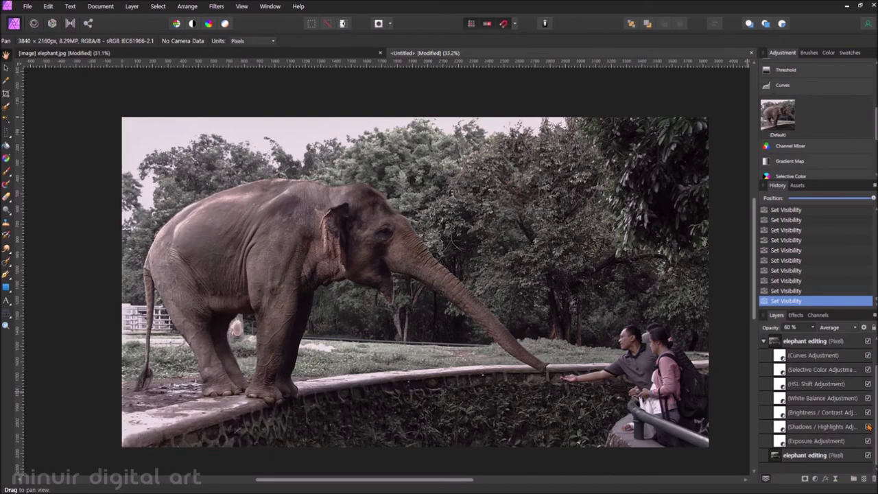
click(868, 369)
click(868, 369)
click(868, 369)
click(868, 355)
click(868, 355)
click(869, 426)
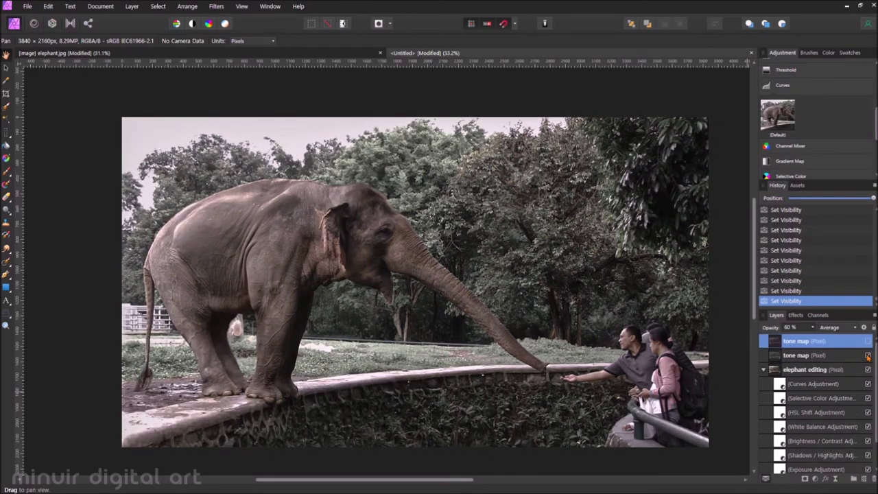
- Delete the extra tone map layer and move a Ctrl+J copy of elephant editing to the top
key(Delete)
click(805, 369)
key(ctrl+j)
drag(795, 369, 764, 341)
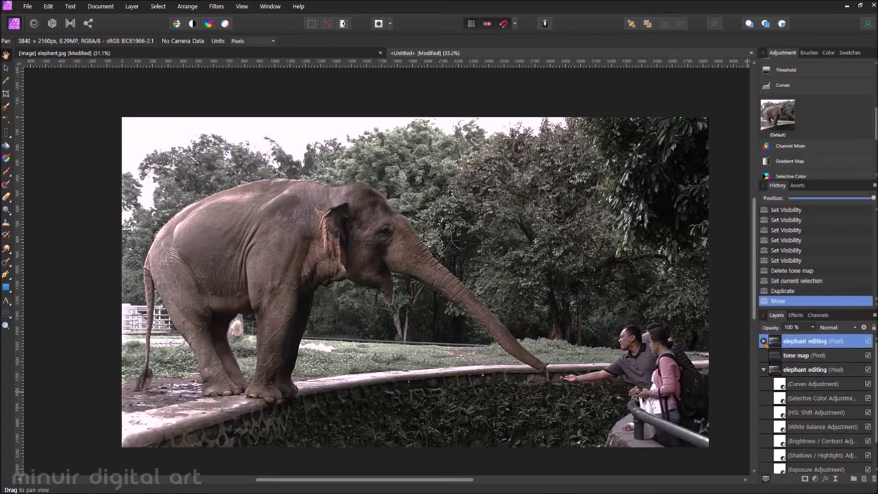
- Apply a High Pass filter to the top copy and blend it in Soft Light at 60% opacity
click(217, 6)
click(240, 75)
click(835, 327)
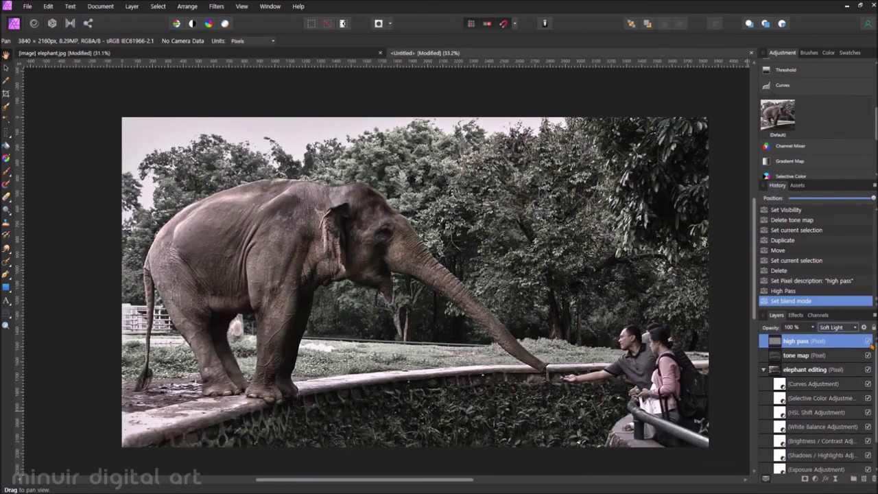
click(868, 341)
click(868, 341)
click(868, 341)
click(868, 341)
click(868, 341)
click(792, 327)
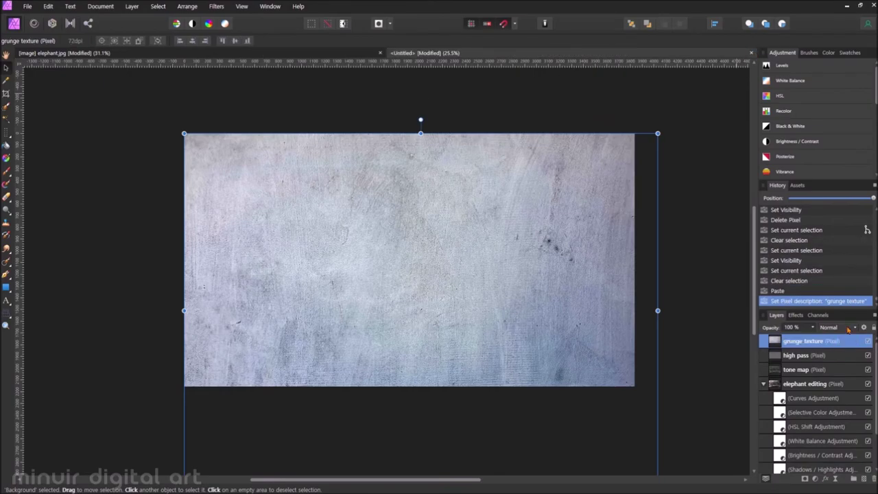
- Set the grunge texture to Hard Light and nest darkened Exposure, Brightness/Contrast and HSL Shift adjustments
click(849, 330)
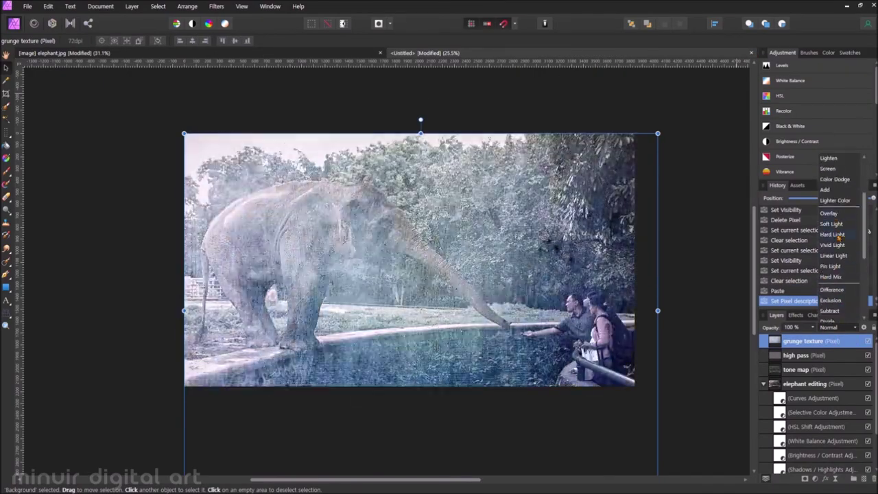
click(839, 236)
click(785, 143)
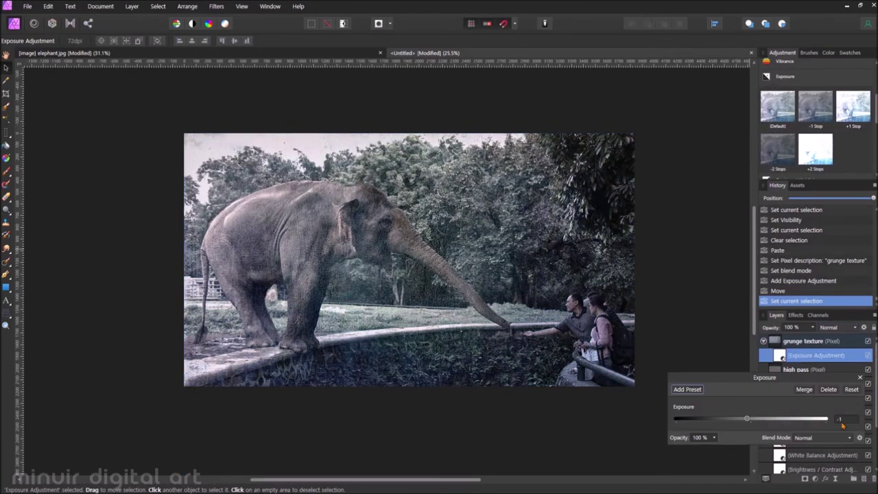
click(815, 125)
click(815, 127)
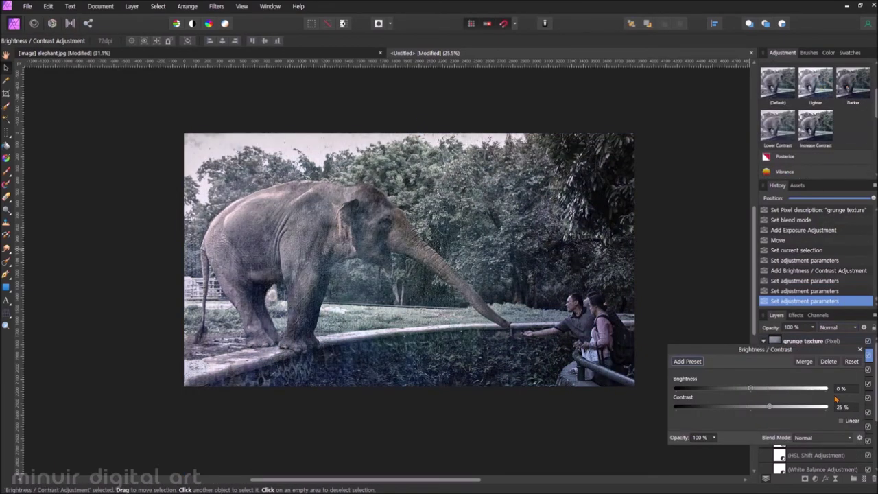
scroll(816, 124, down, 2)
click(777, 127)
click(803, 341)
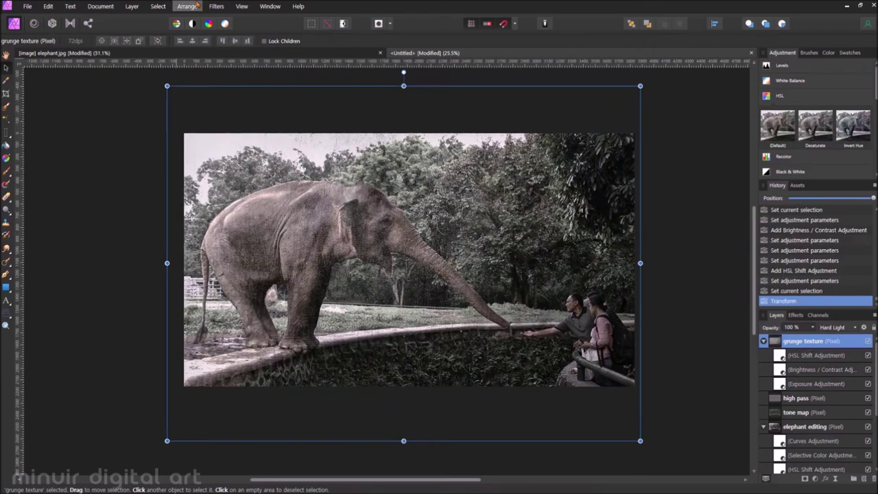
- Move the grunge texture down over the photo, keep it atop the stack, and set 60% opacity
drag(581, 287, 581, 349)
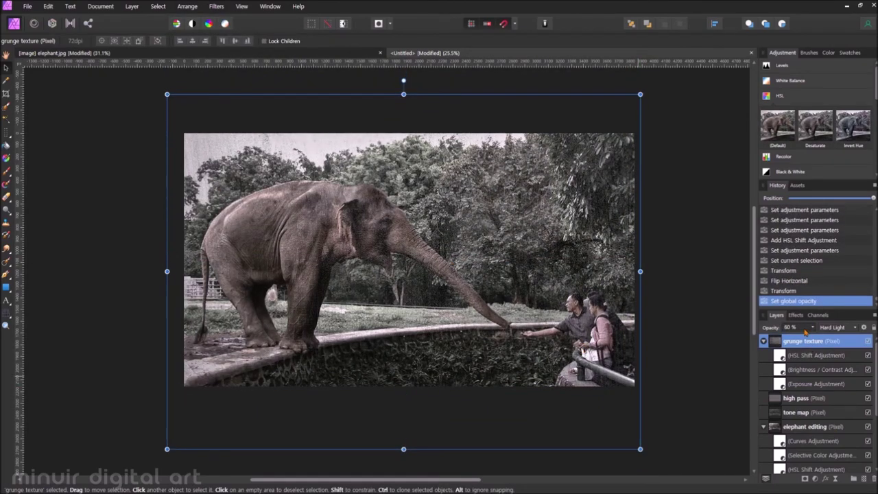
scroll(523, 274, up, 1)
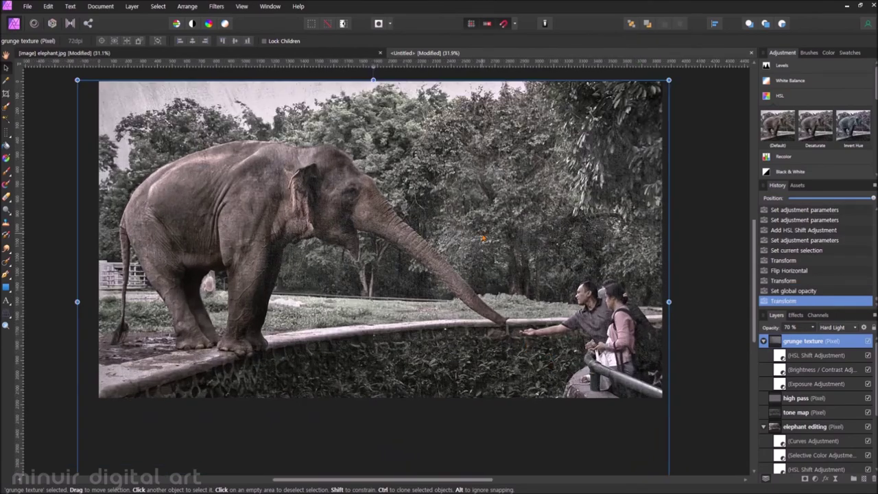
click(868, 367)
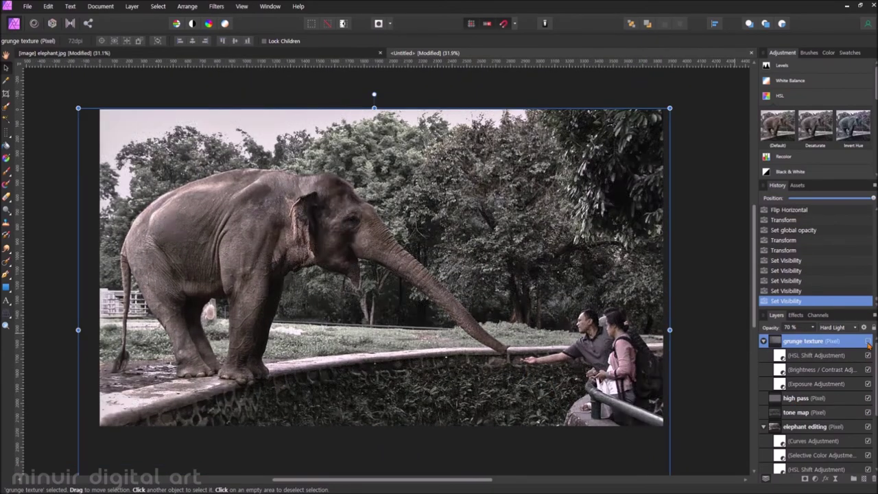
drag(802, 341, 761, 420)
click(868, 369)
drag(802, 369, 803, 339)
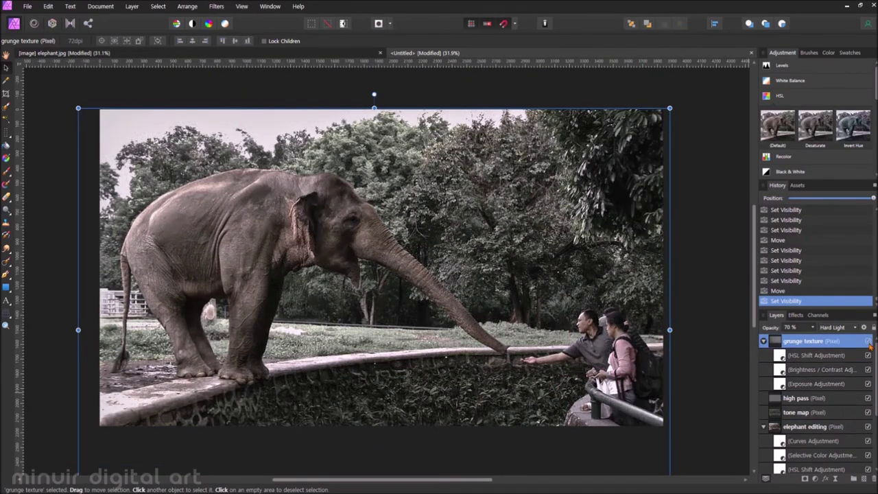
click(867, 341)
click(666, 356)
click(659, 357)
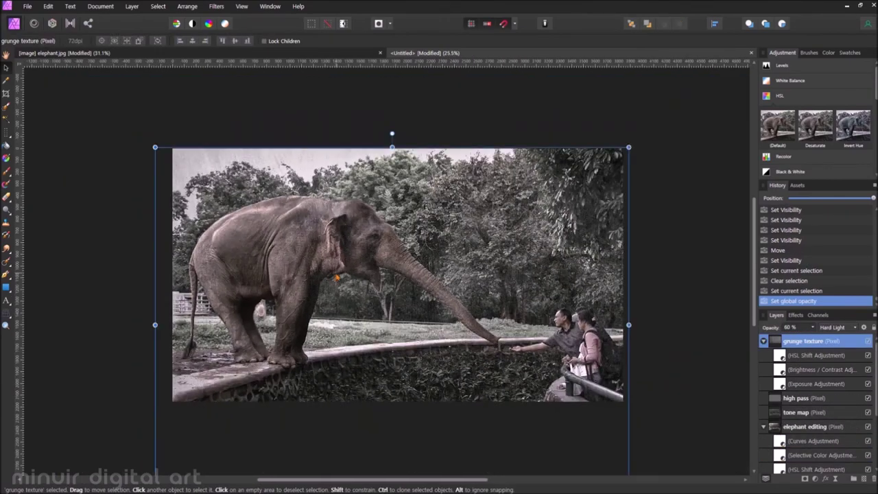